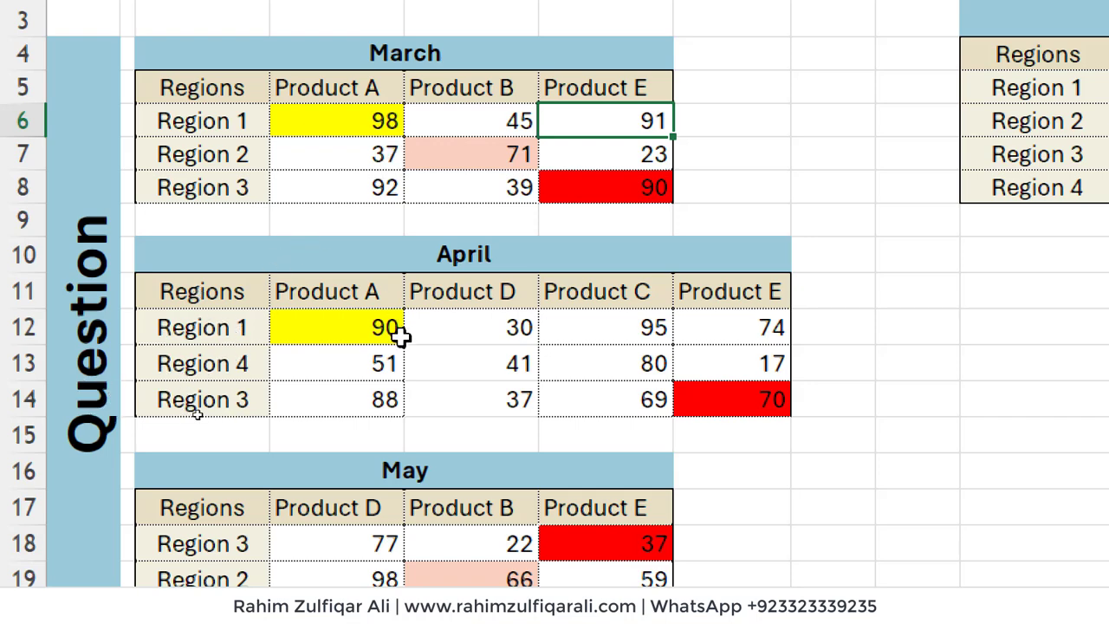
Step: Scroll through the sheet to review the March, April and May tables and the Result table
scroll(380, 533, down, 1)
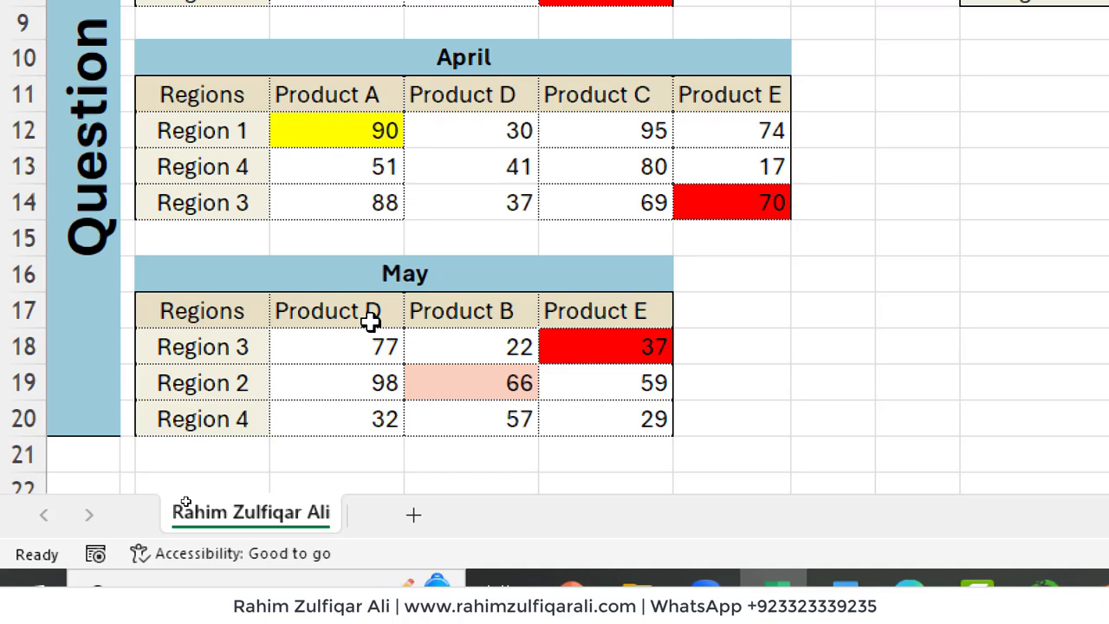
scroll(398, 295, up, 2)
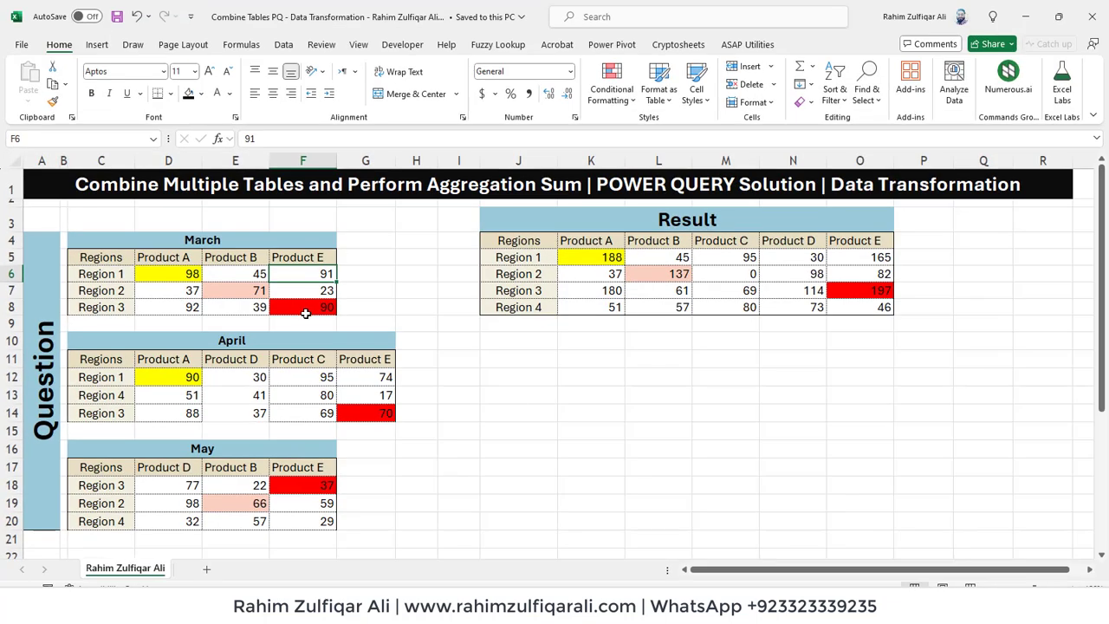
Step: Convert the March range C5:F8 into a table with headers
drag(102, 259, 319, 299)
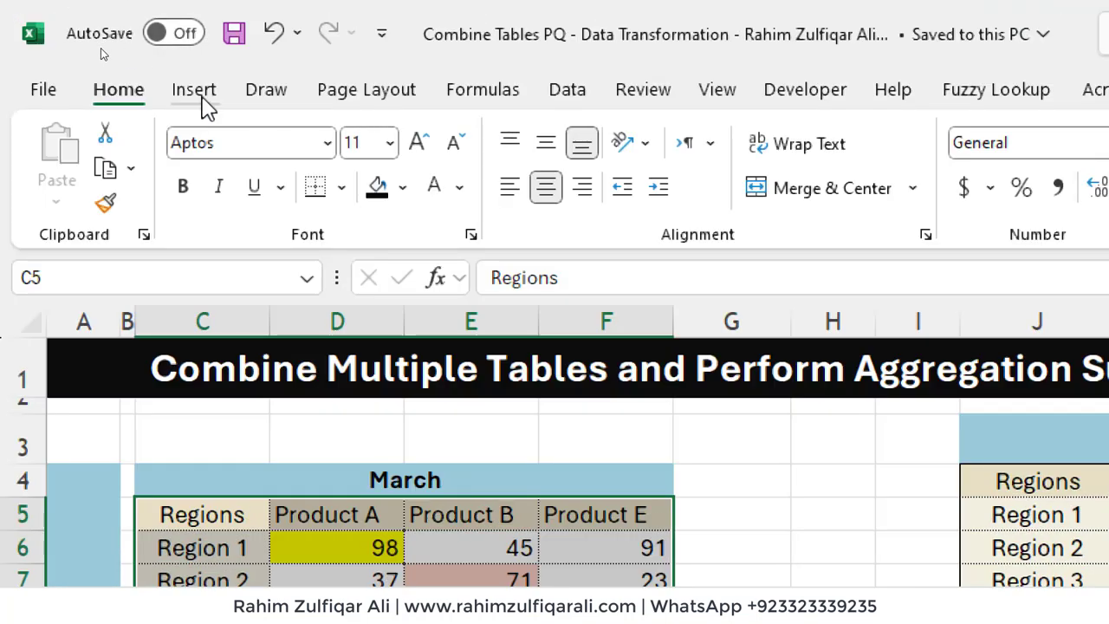
click(97, 22)
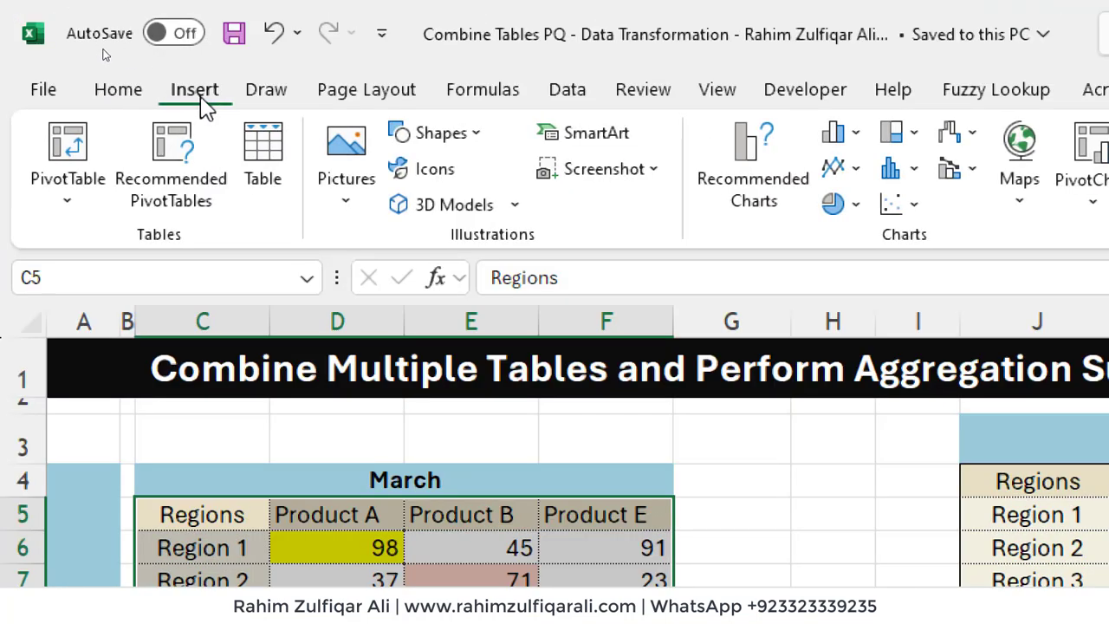
click(263, 173)
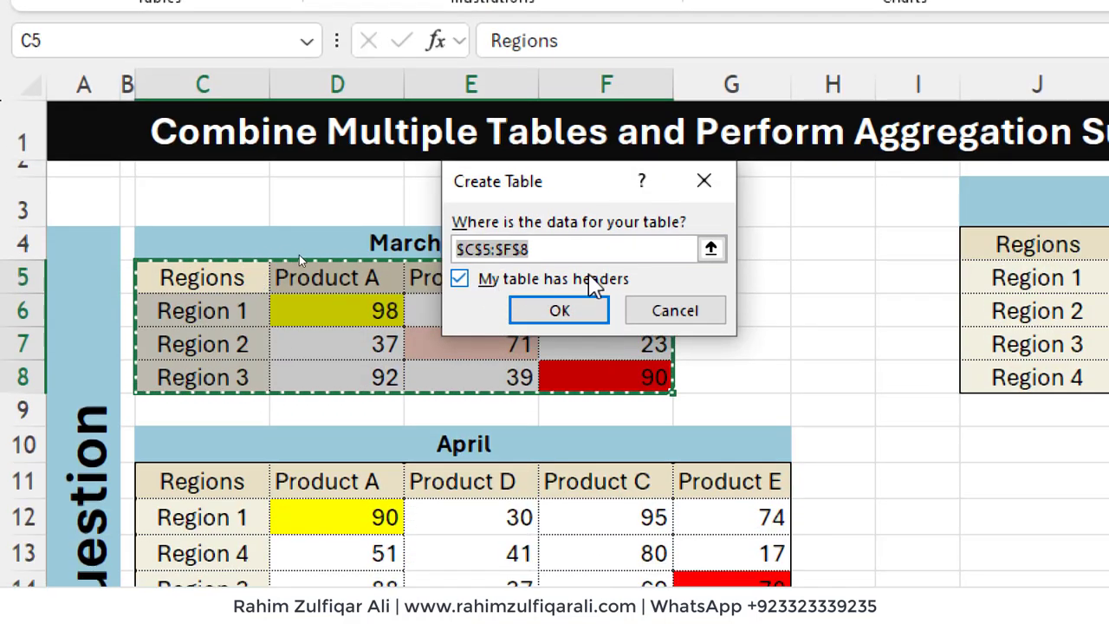
click(571, 310)
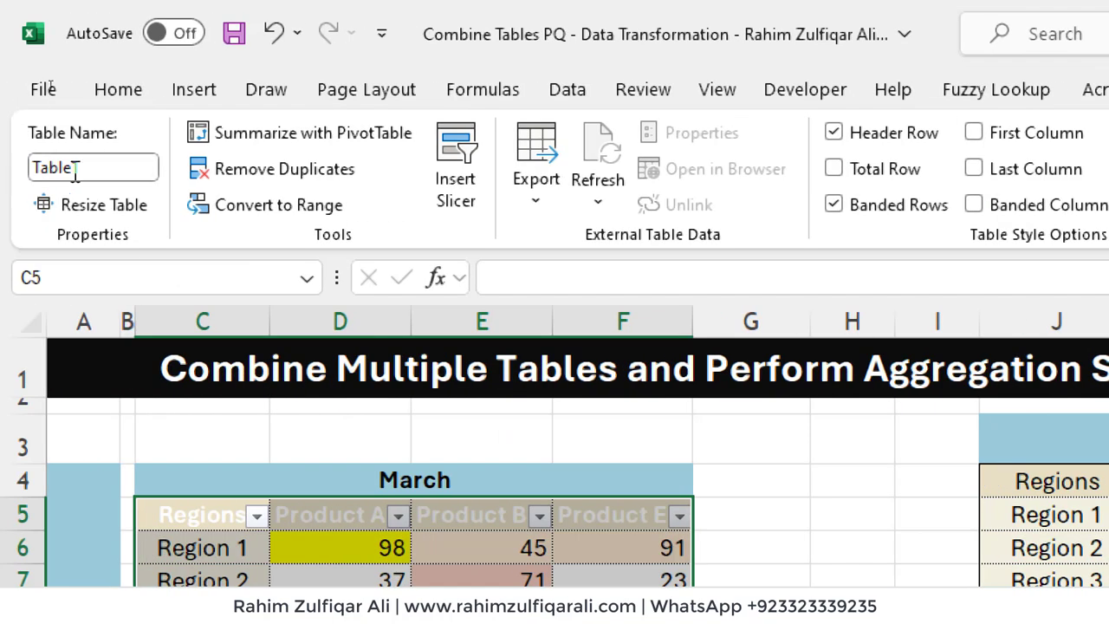
Step: Name the table March and set its table style to None
click(107, 170)
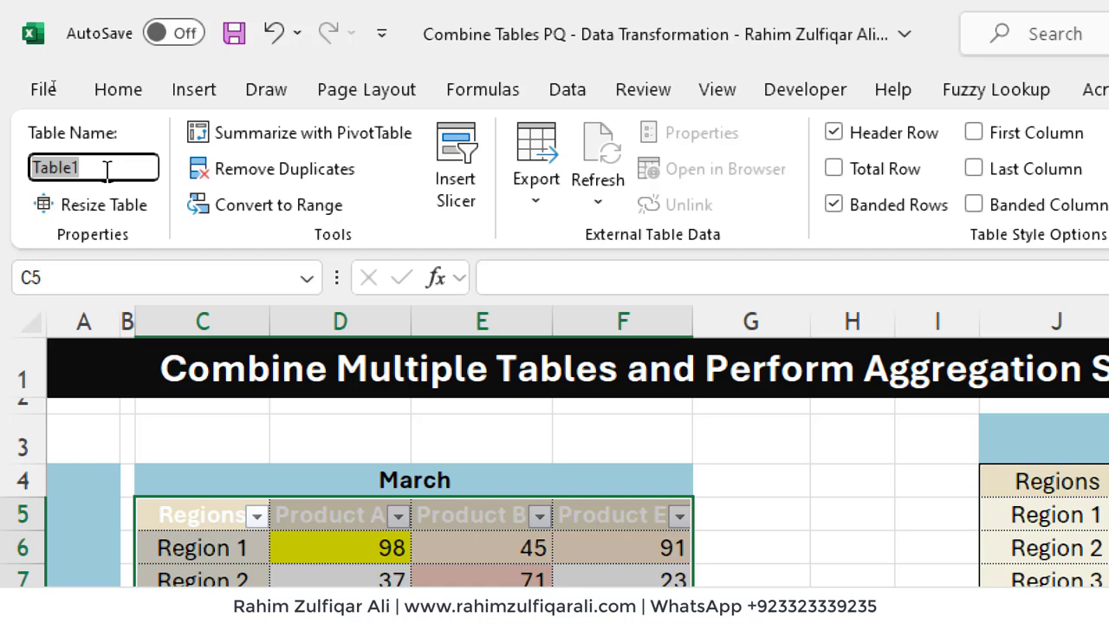
text(March)
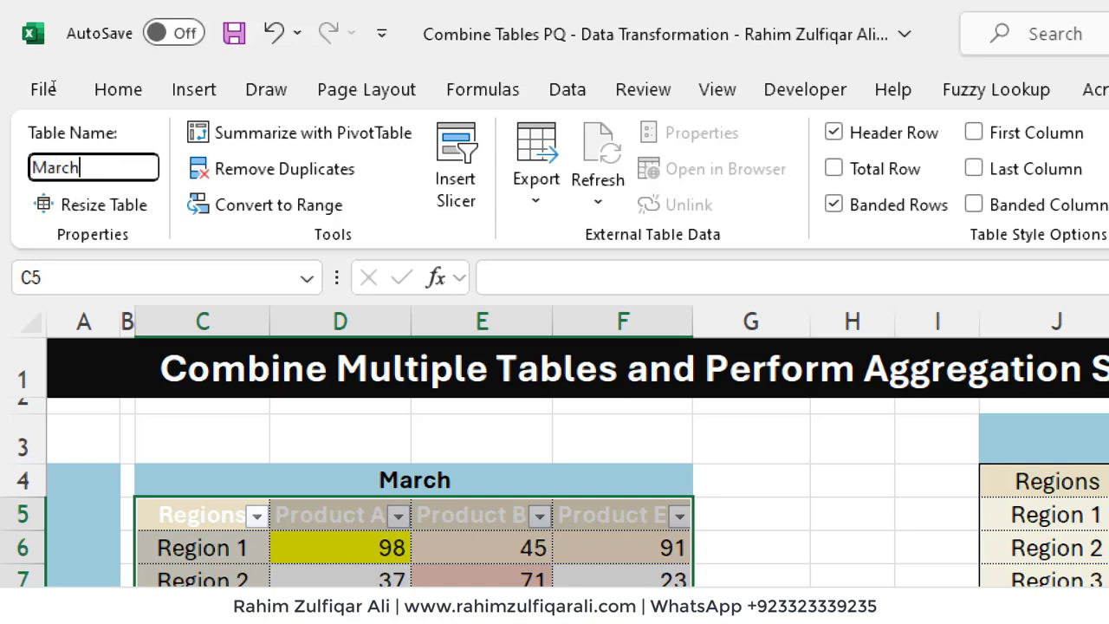
key(Return)
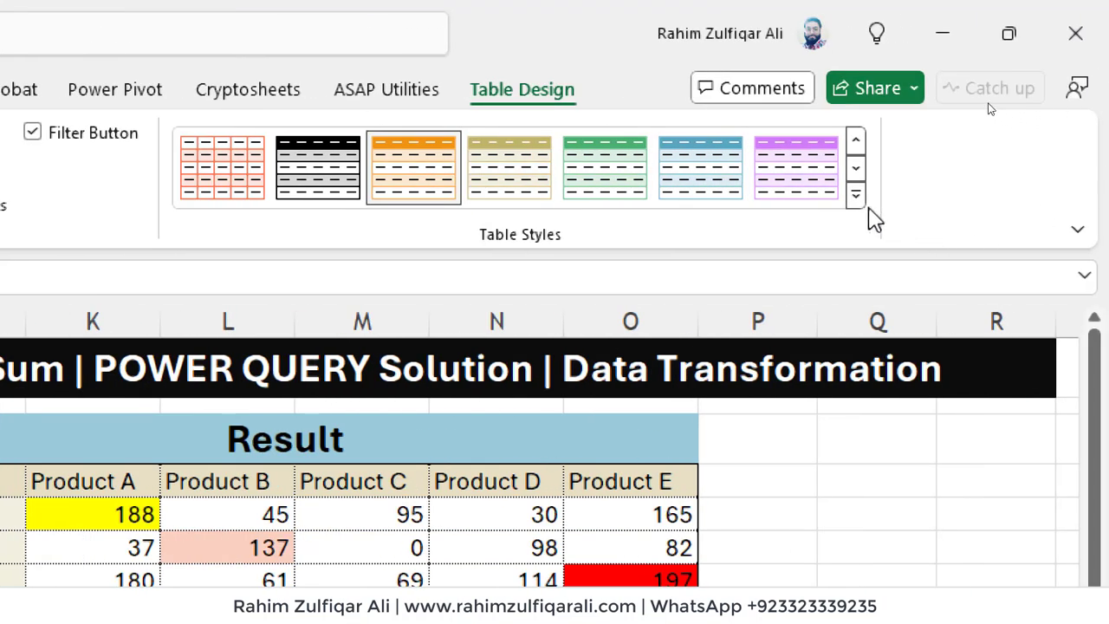
click(856, 195)
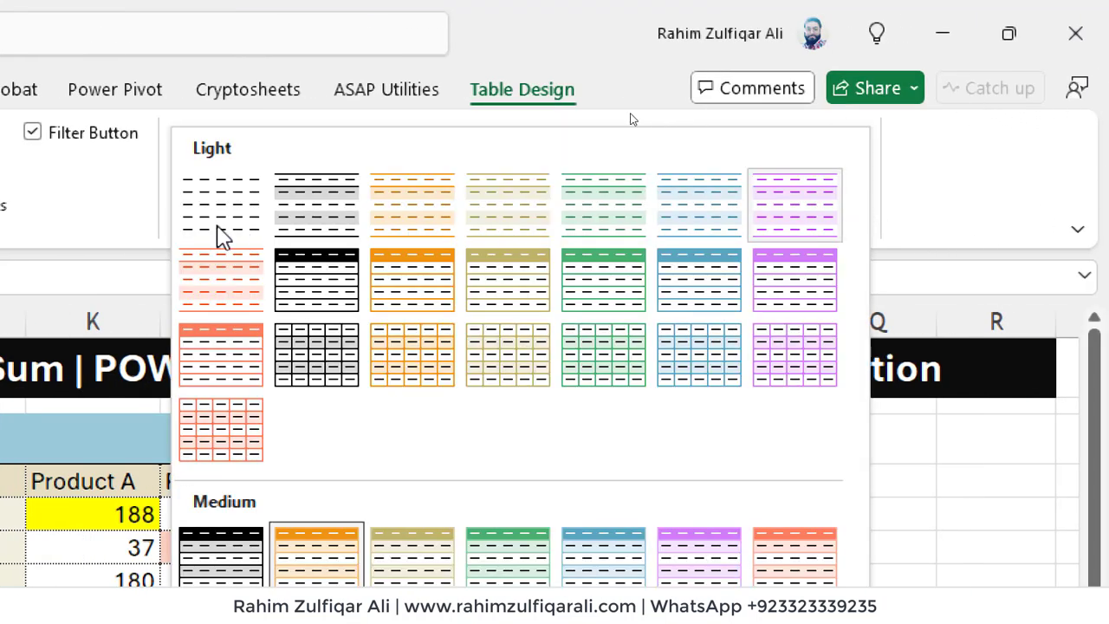
click(183, 230)
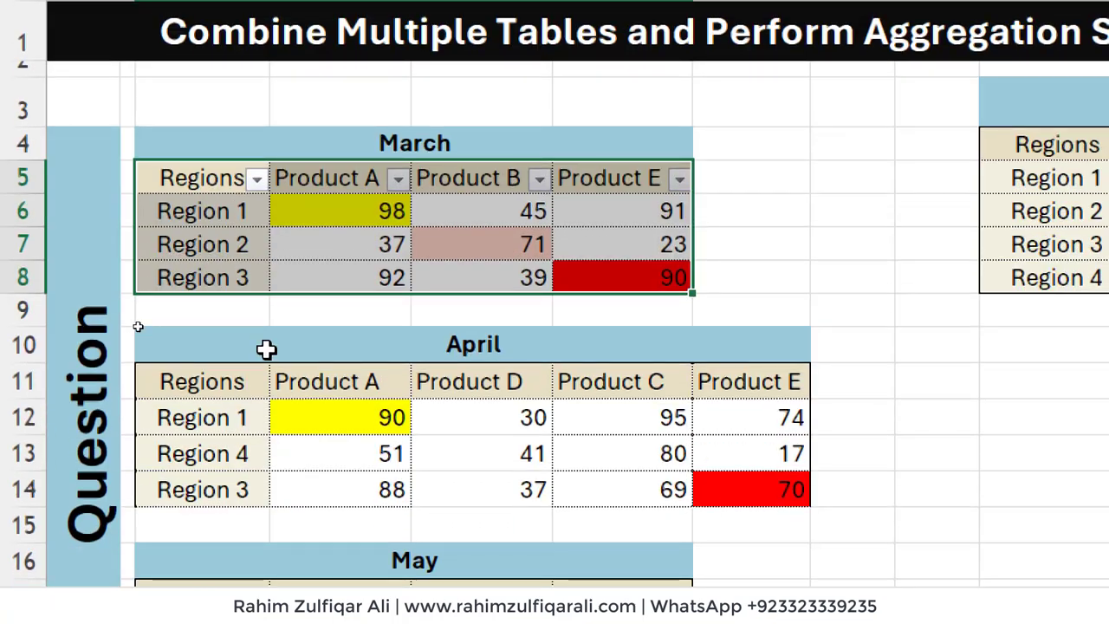
click(359, 257)
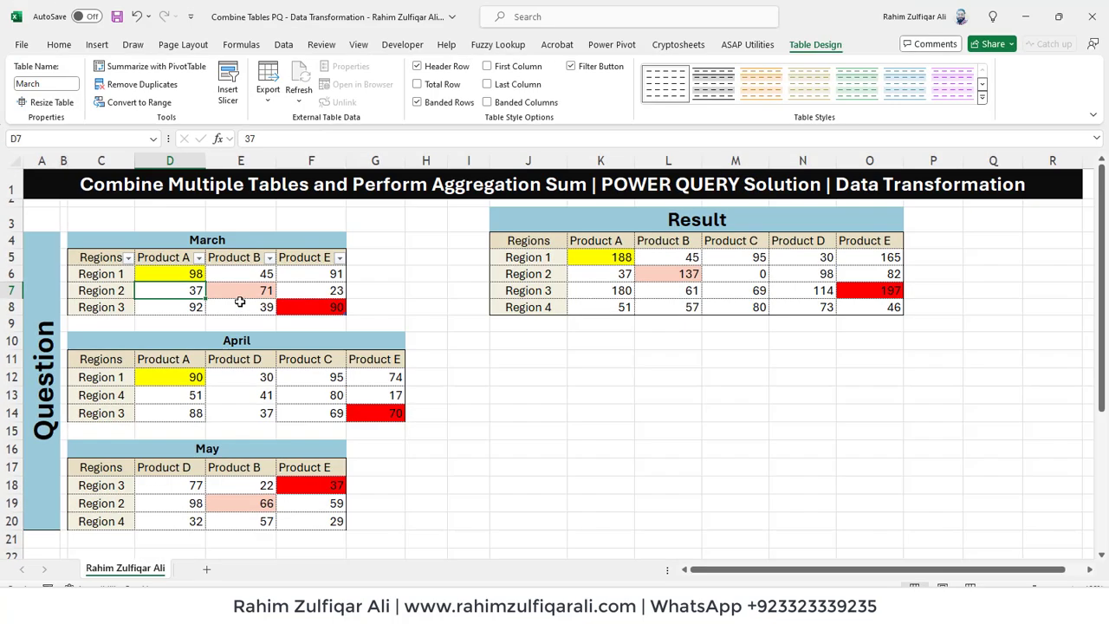
Step: Make the April data a table named April with the None style
drag(186, 377, 199, 412)
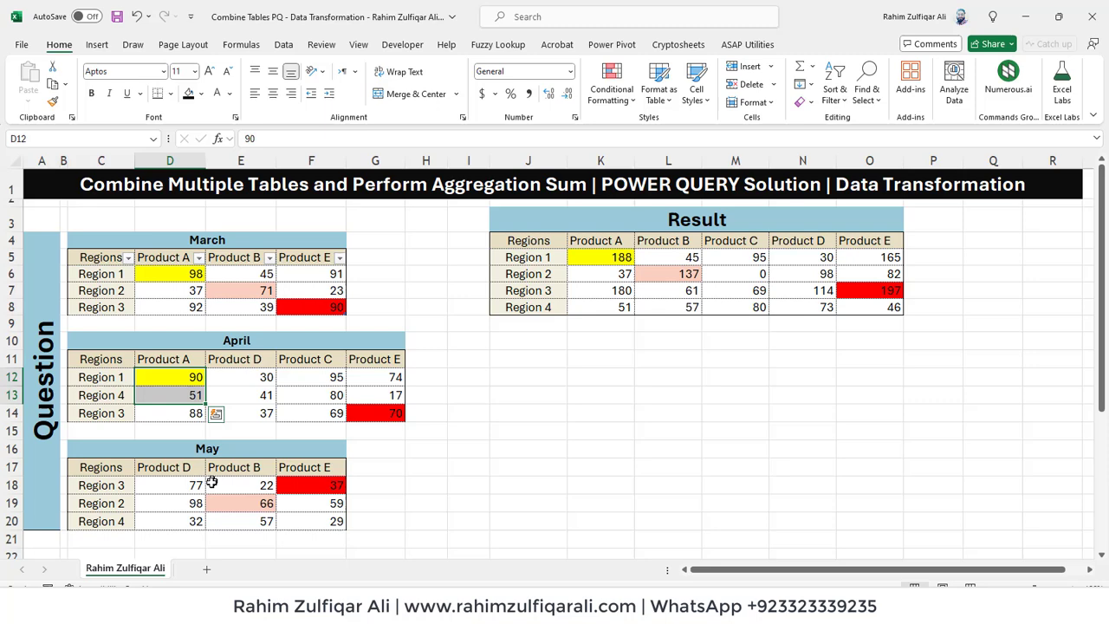
click(241, 485)
drag(111, 367, 366, 412)
key(ctrl+t)
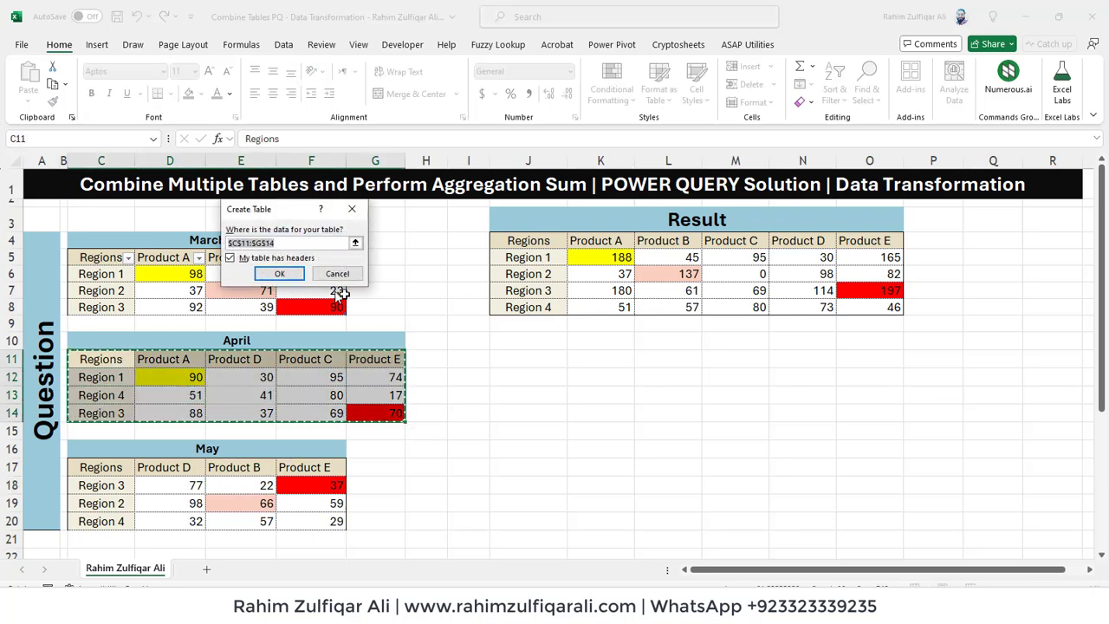
click(286, 273)
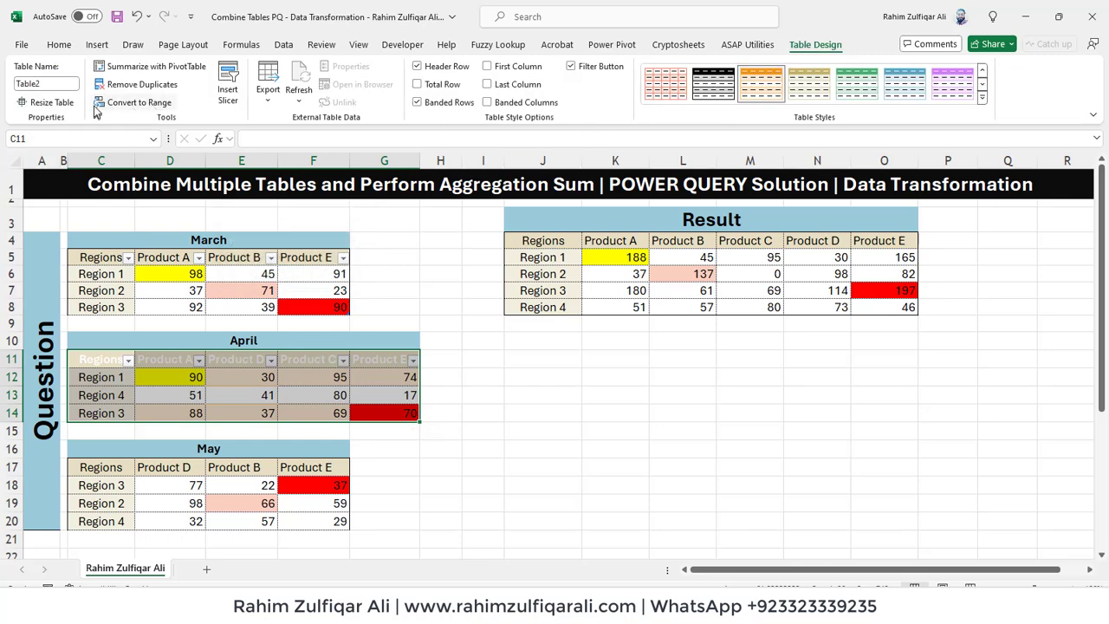
click(64, 84)
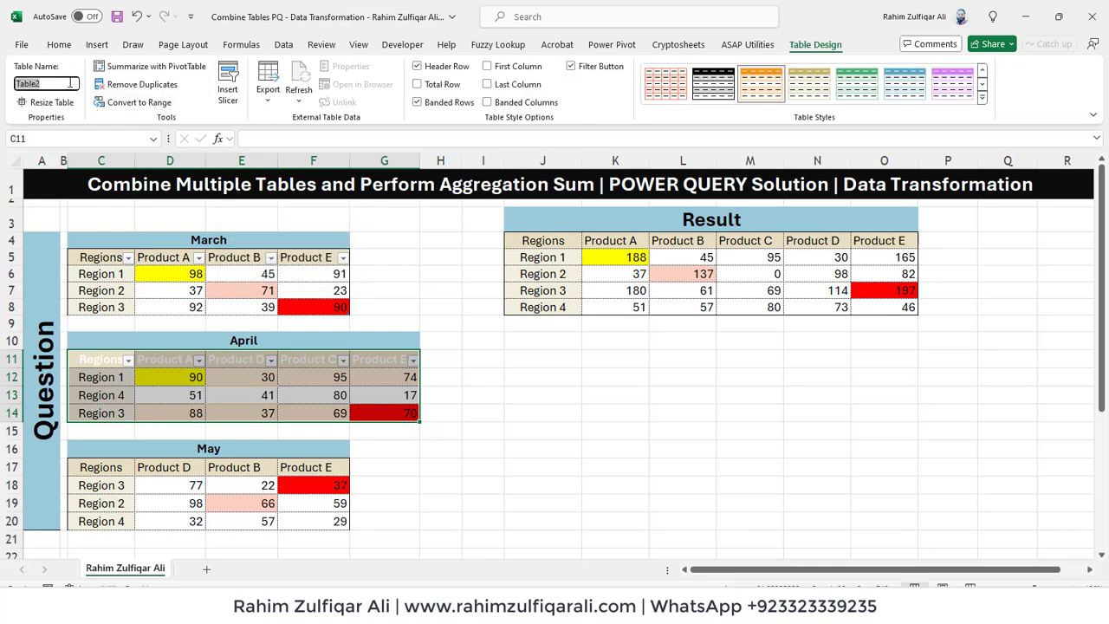
key(Return)
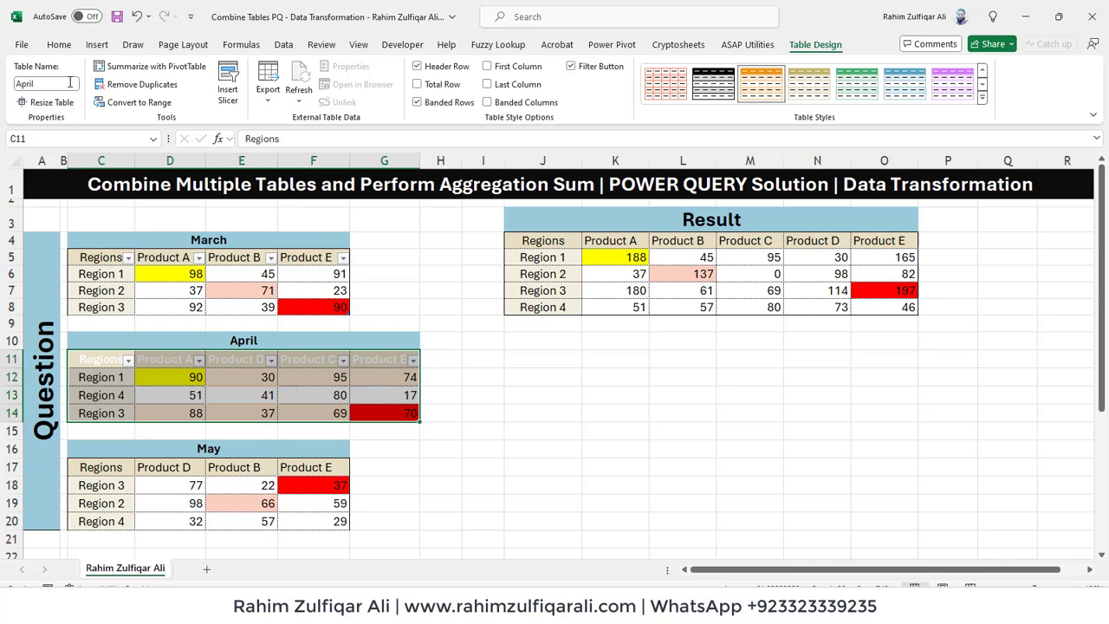
click(982, 97)
click(709, 126)
Step: Make the May data a table named May with the None style
drag(124, 470, 338, 520)
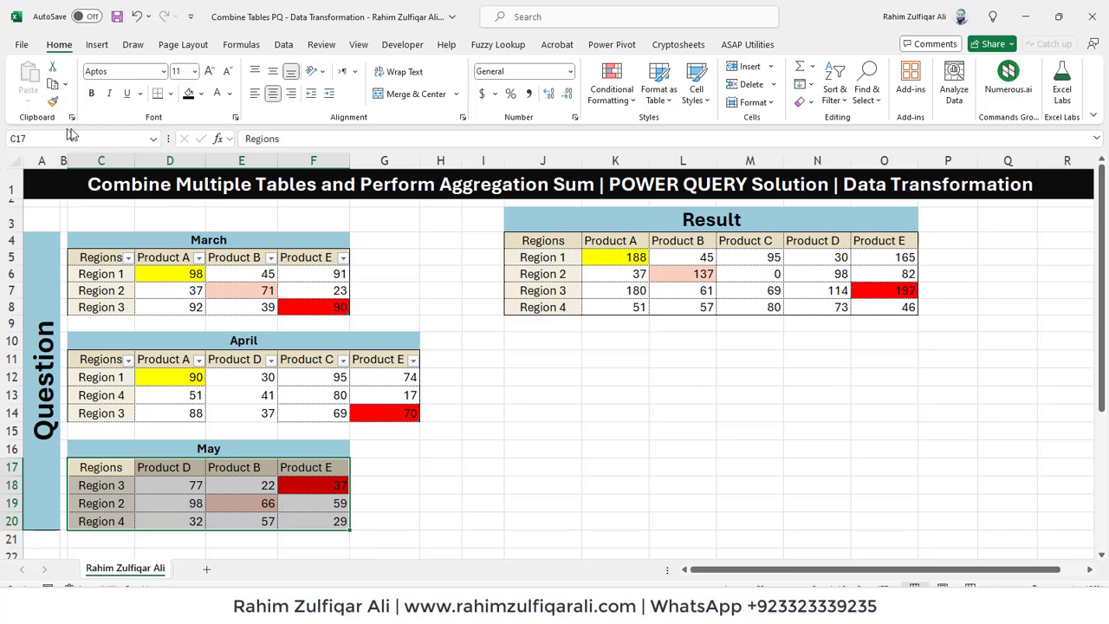
click(96, 44)
click(131, 82)
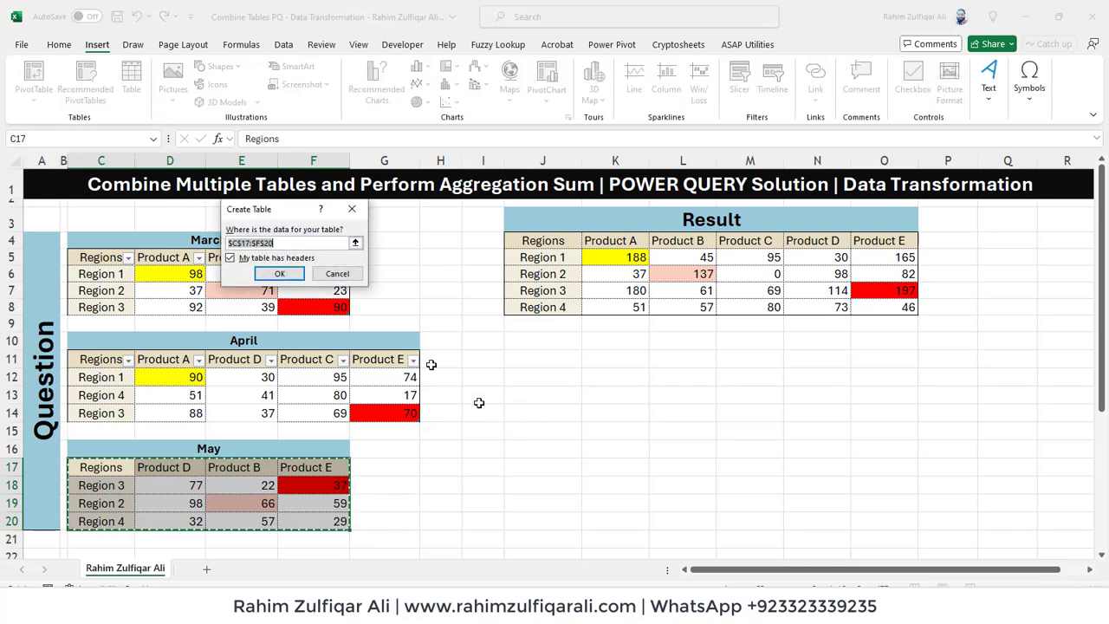
click(280, 273)
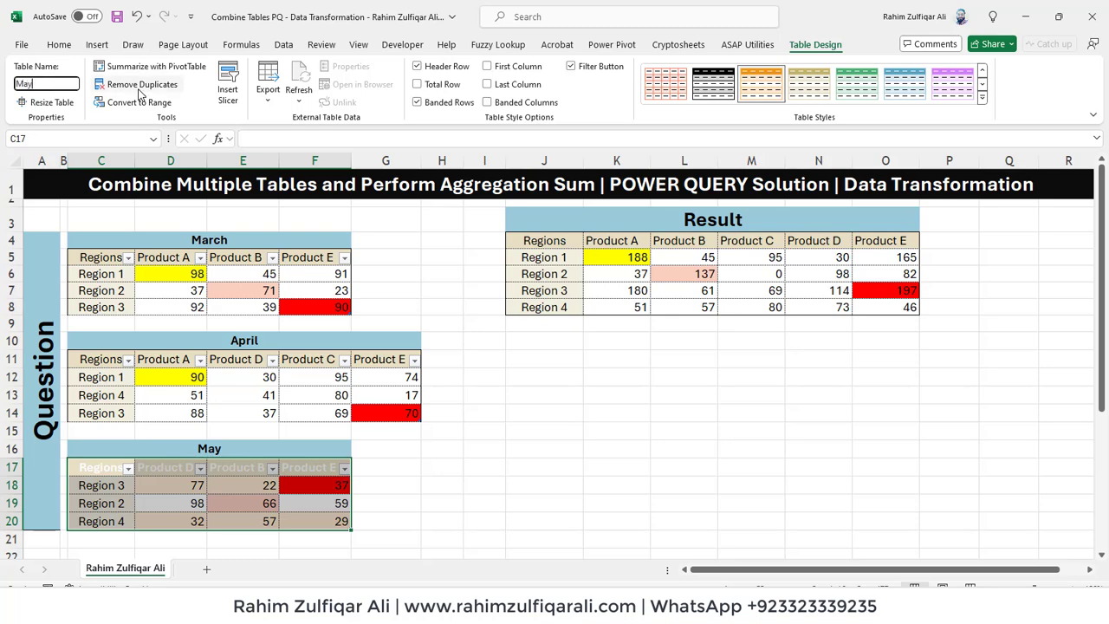
text(May)
key(Return)
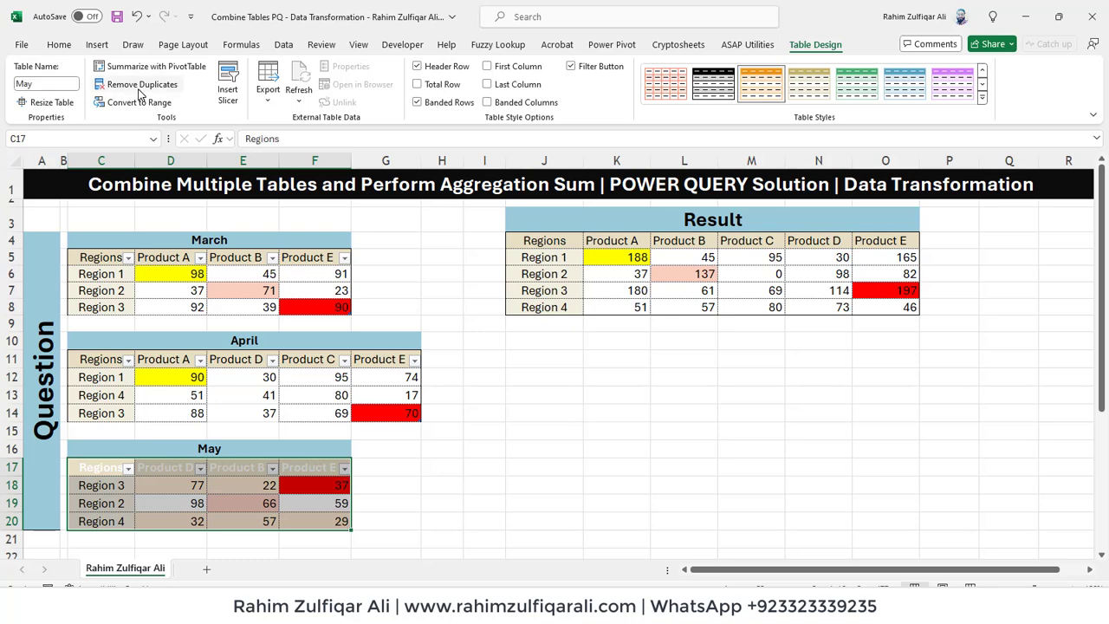
click(981, 98)
click(665, 103)
Step: Check the March and May table names by selecting cells in each table
click(243, 307)
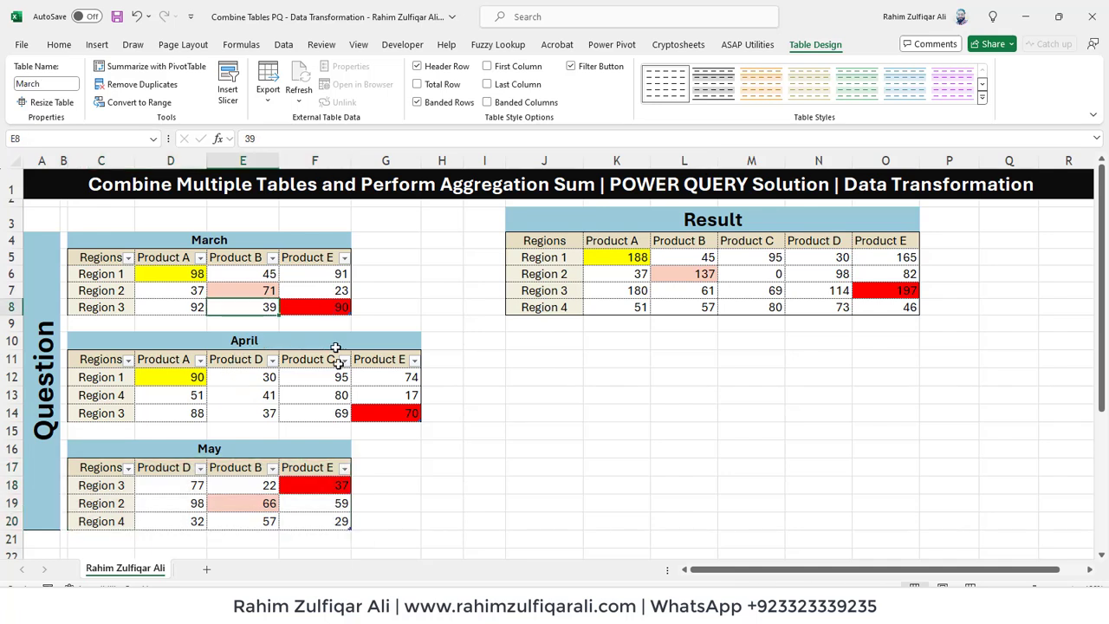
click(167, 290)
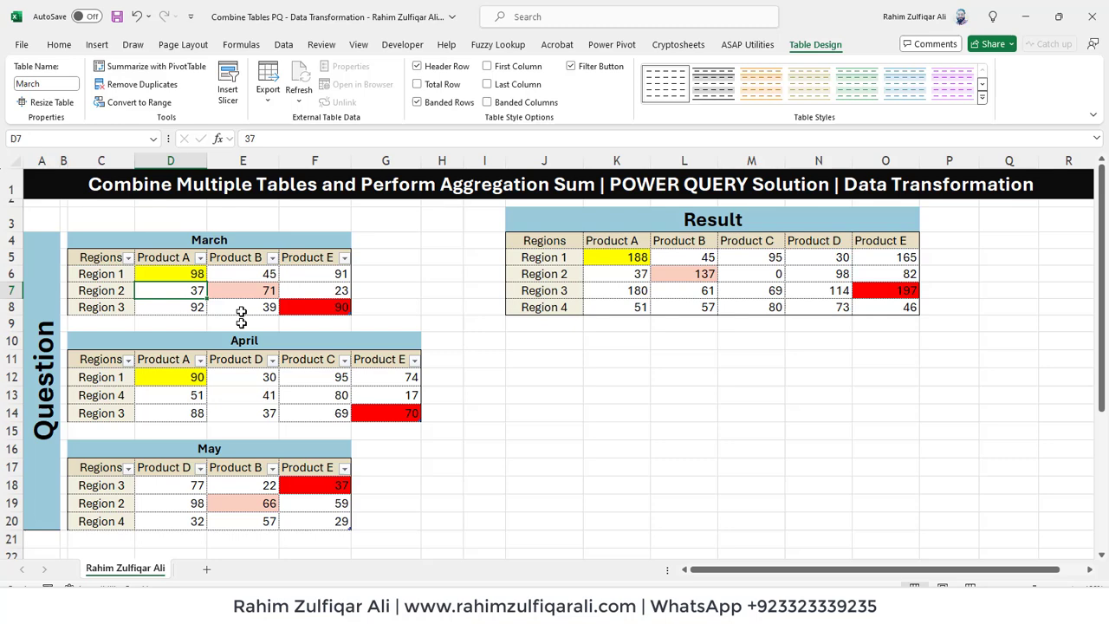
click(248, 485)
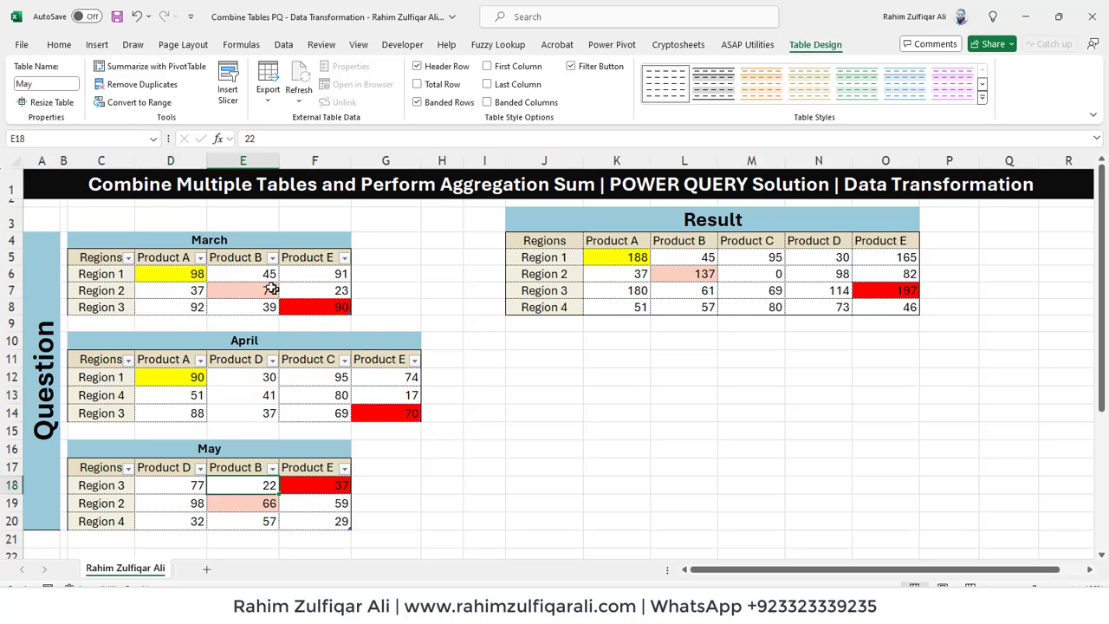
click(263, 288)
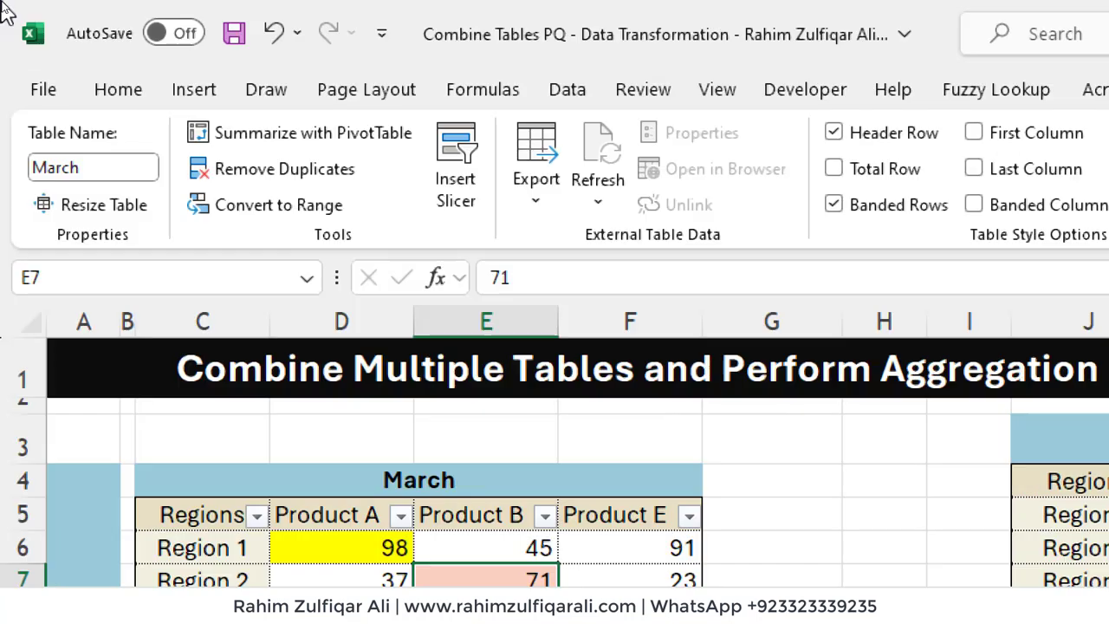
Step: Load the March table into a maximized Power Query Editor
click(567, 90)
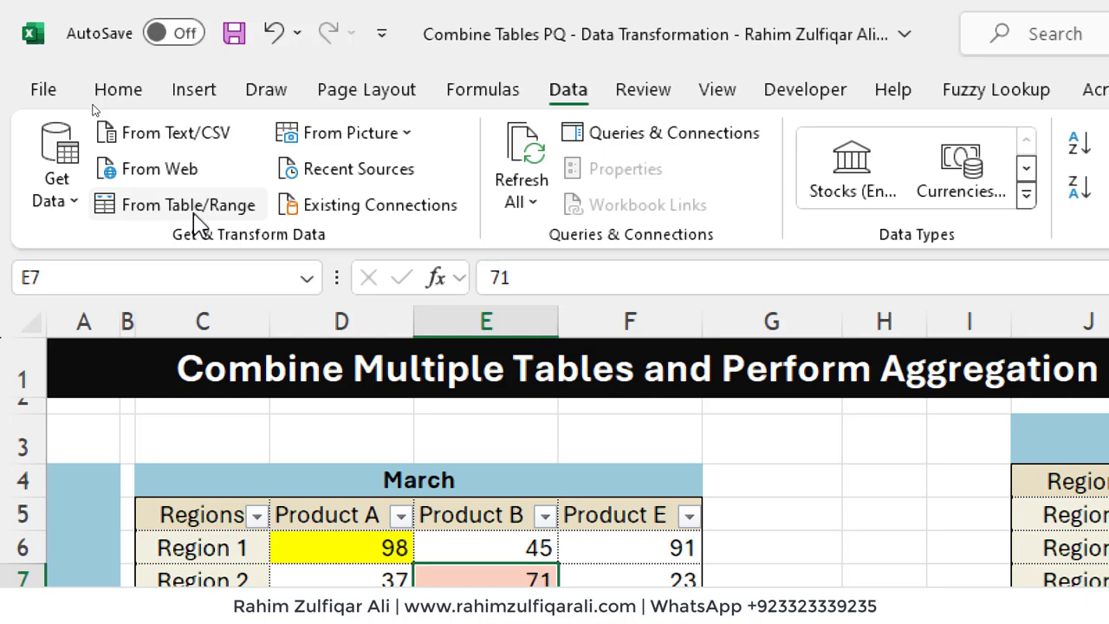
click(156, 211)
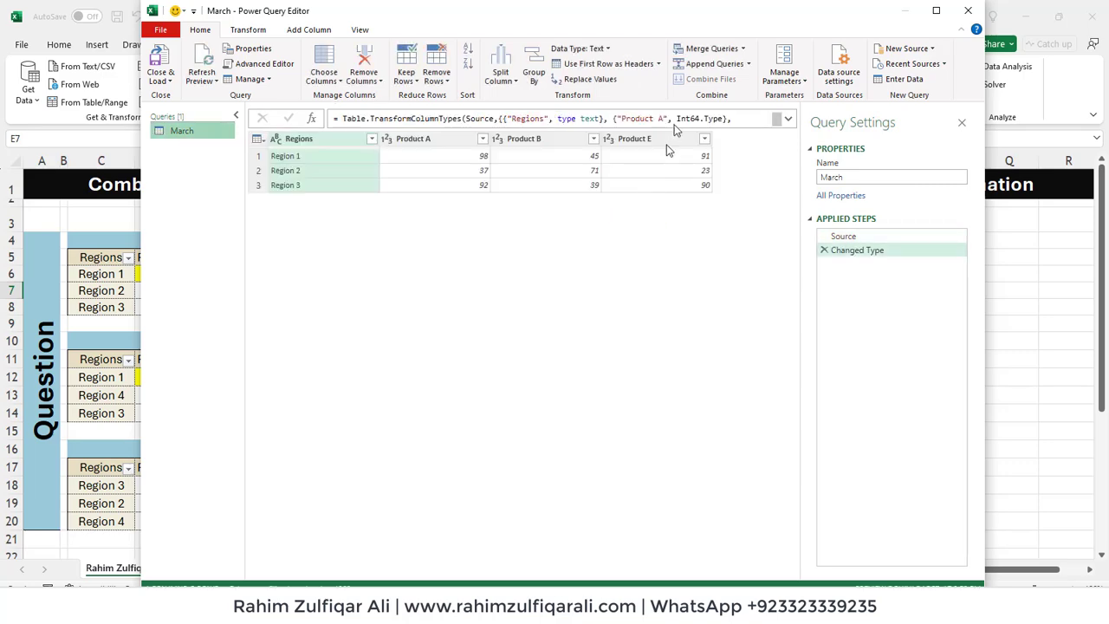
click(934, 12)
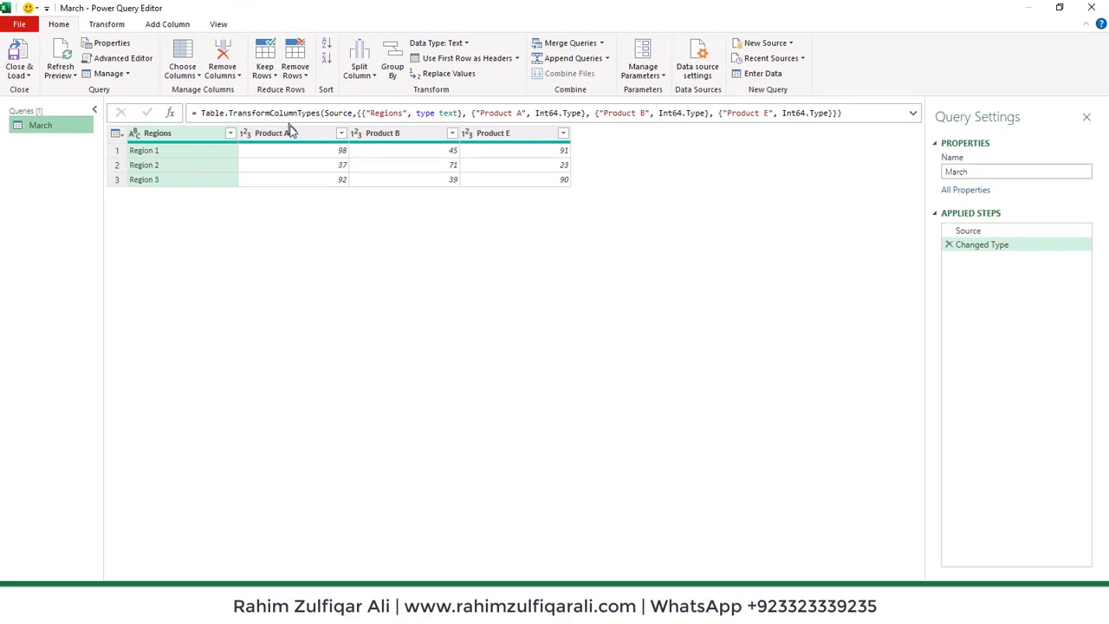
Step: Unpivot Product A through Product E into Attribute and Value rows
click(295, 136)
shift+click(502, 139)
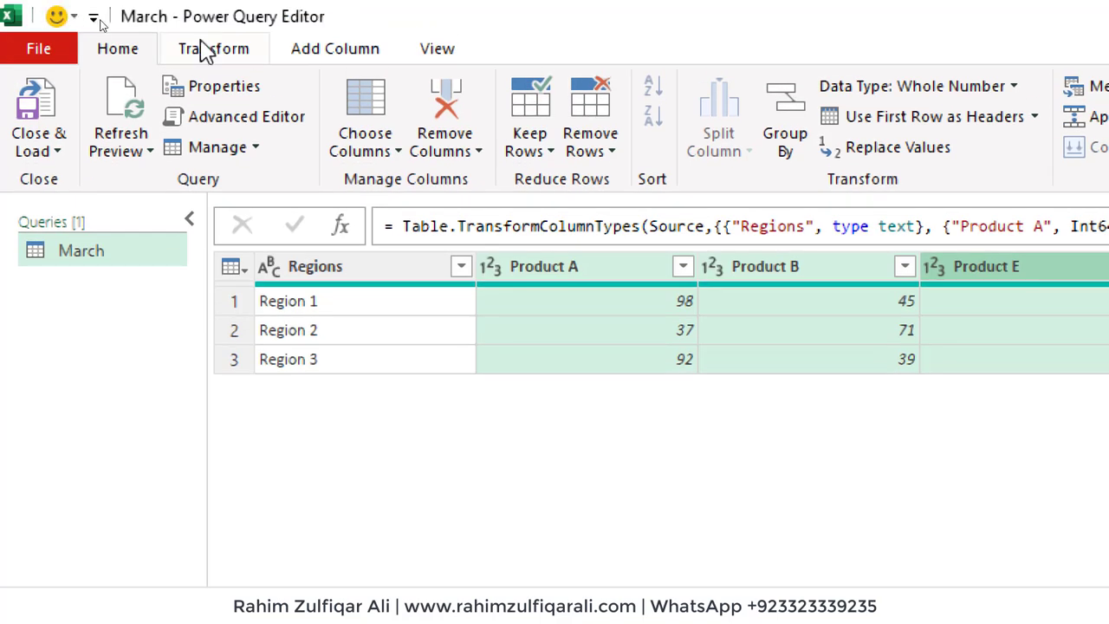
click(206, 50)
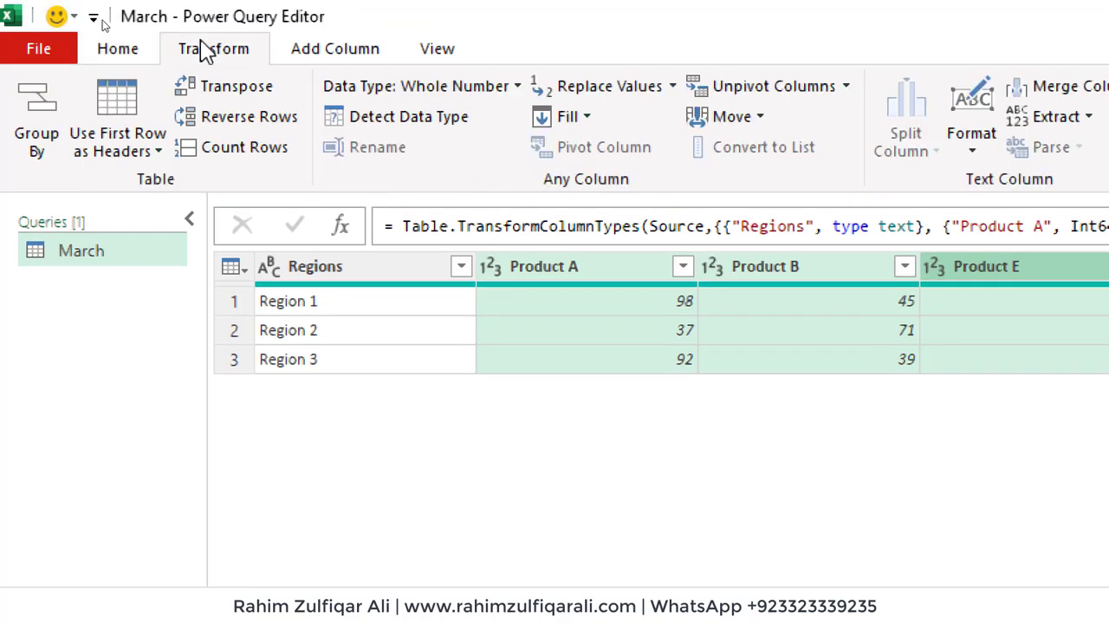
click(575, 91)
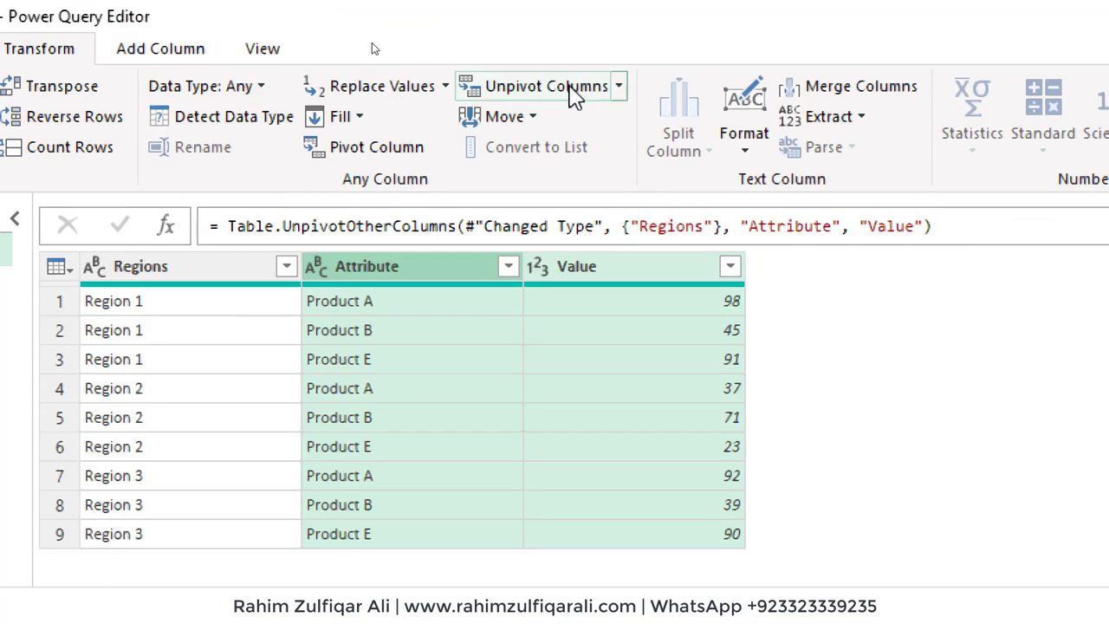
click(478, 365)
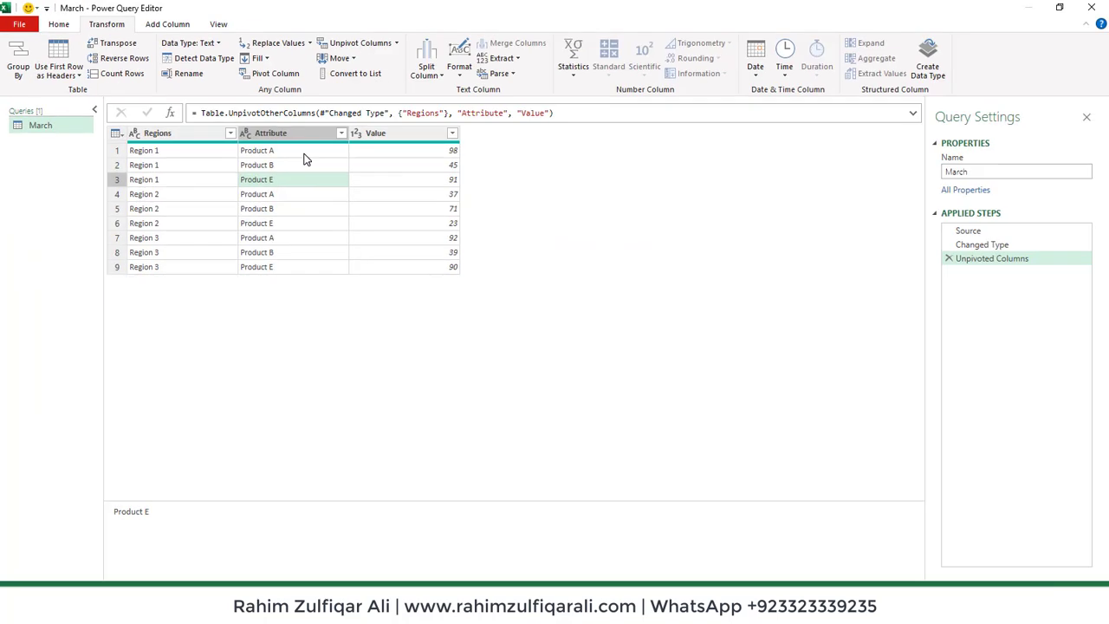
click(56, 26)
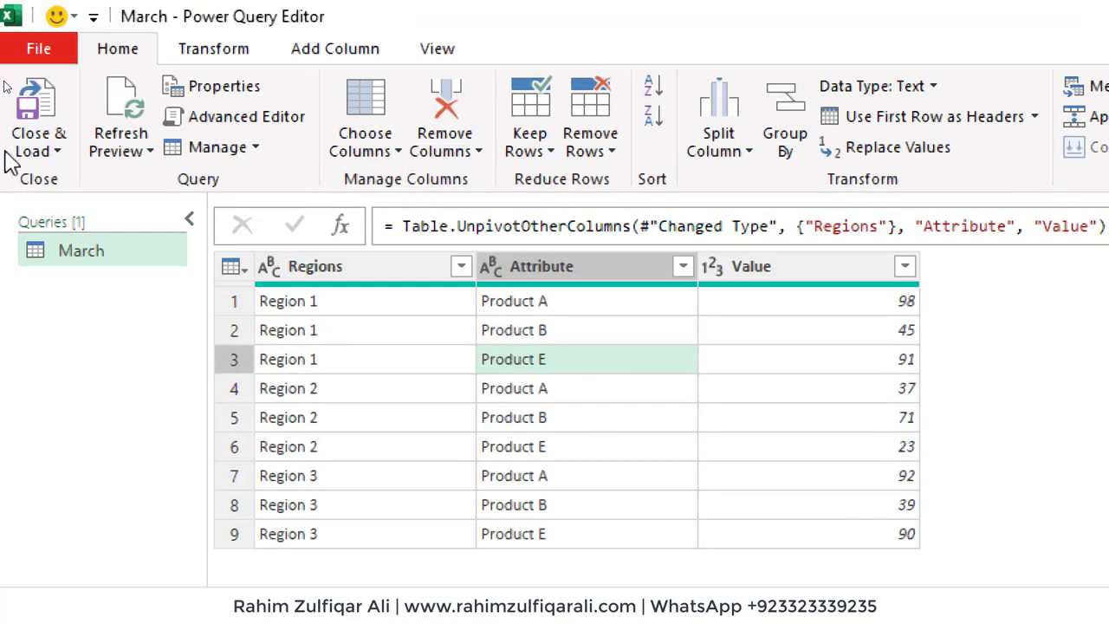
Step: Load the March query to Excel with Only Create Connection
click(59, 151)
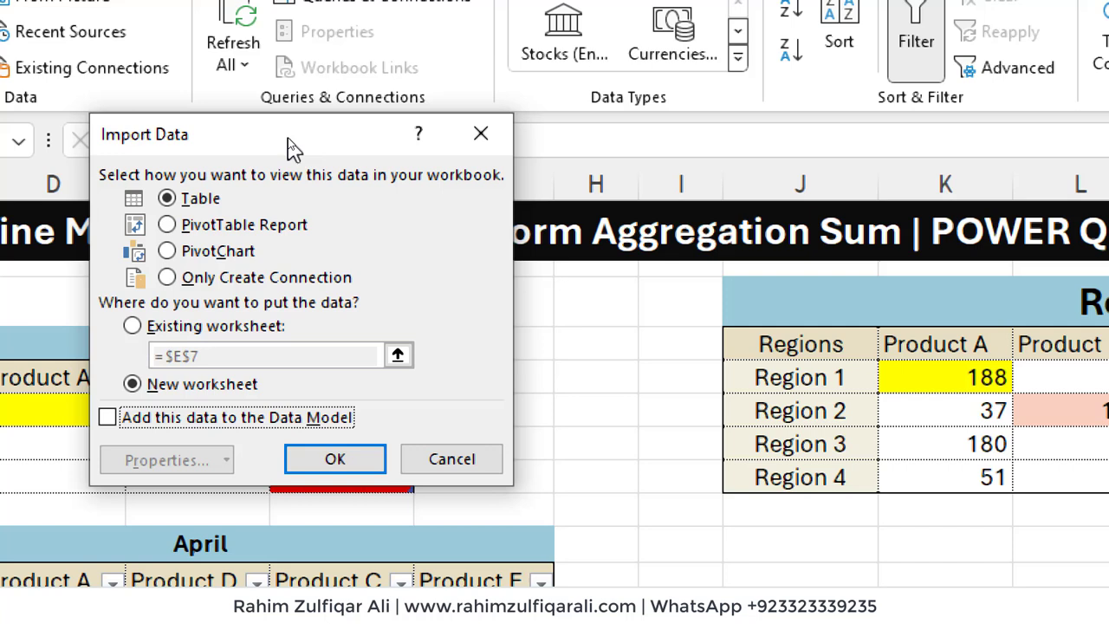
click(192, 282)
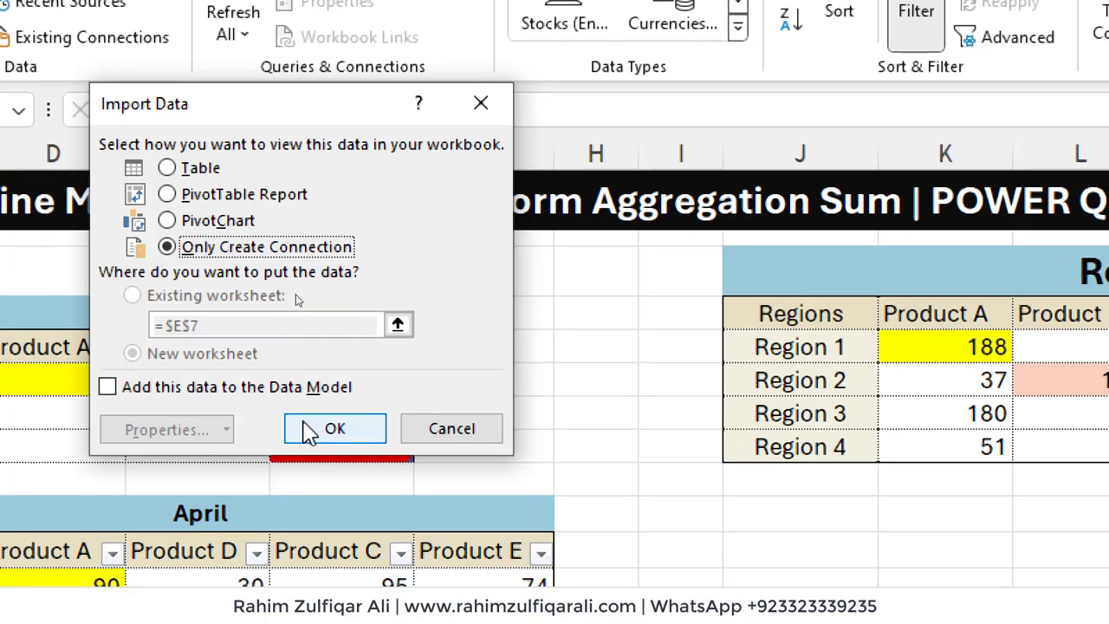
click(310, 431)
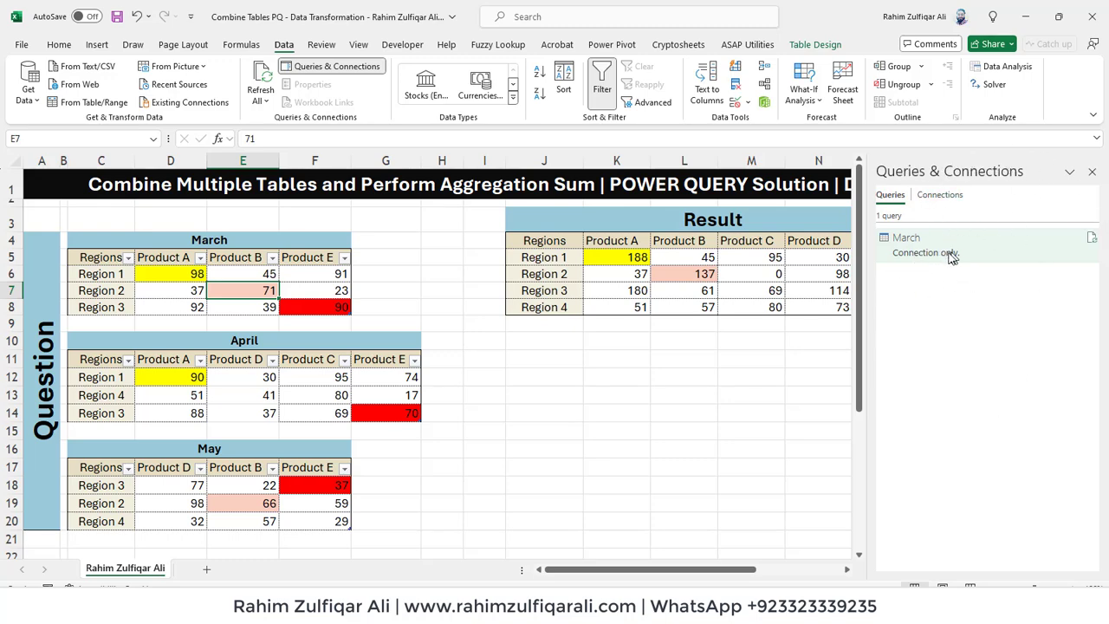
mouse_move(944, 254)
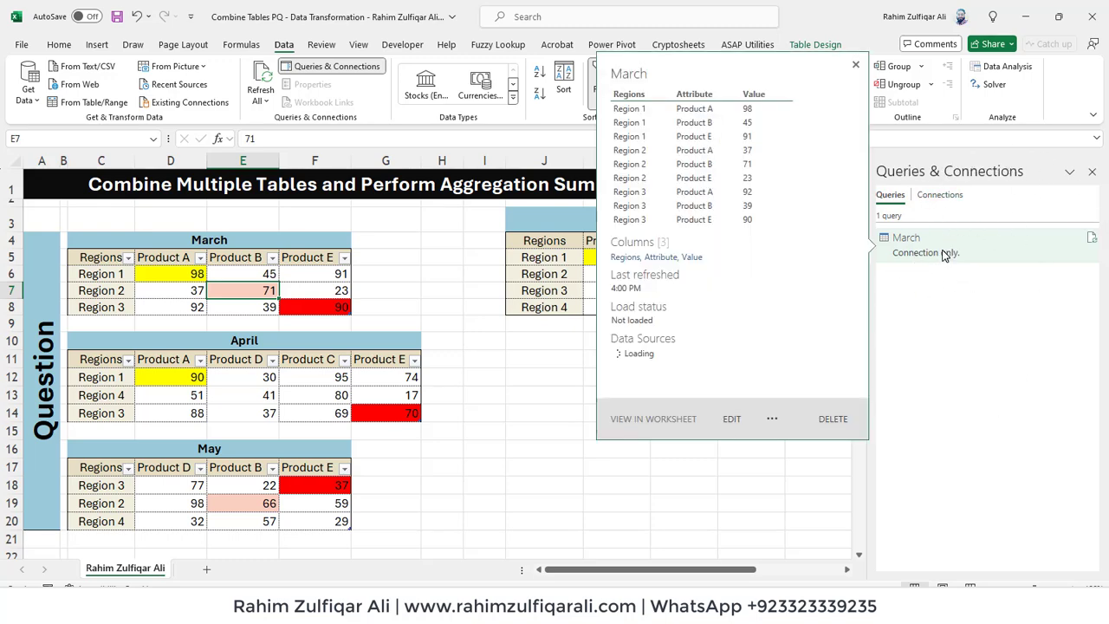
click(262, 391)
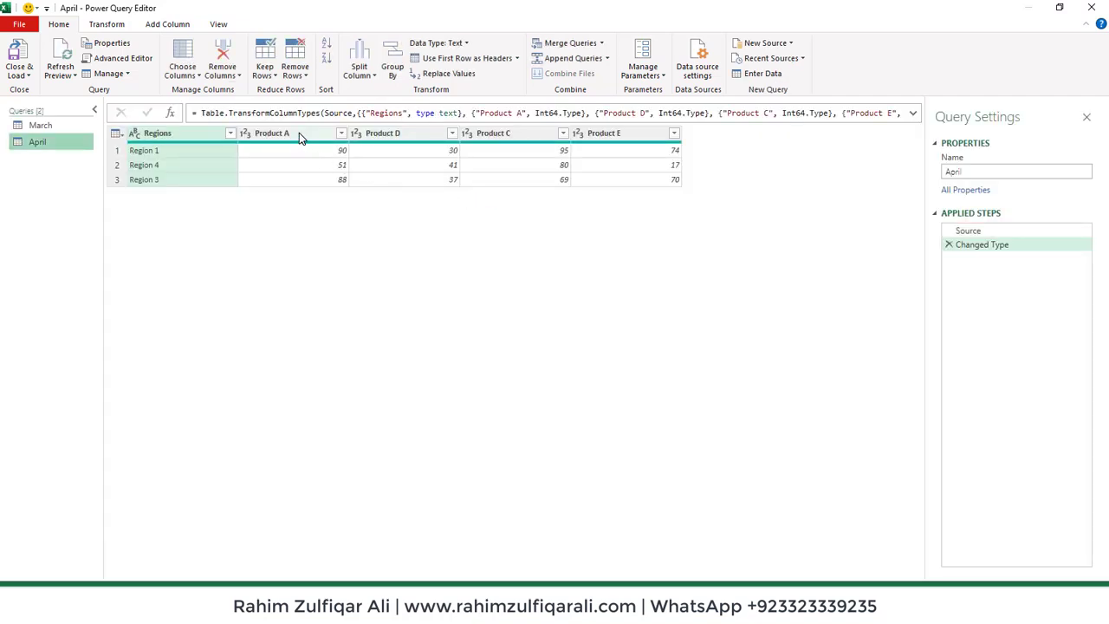
Step: Unpivot April's Product A–E columns into Attribute and Value
click(299, 135)
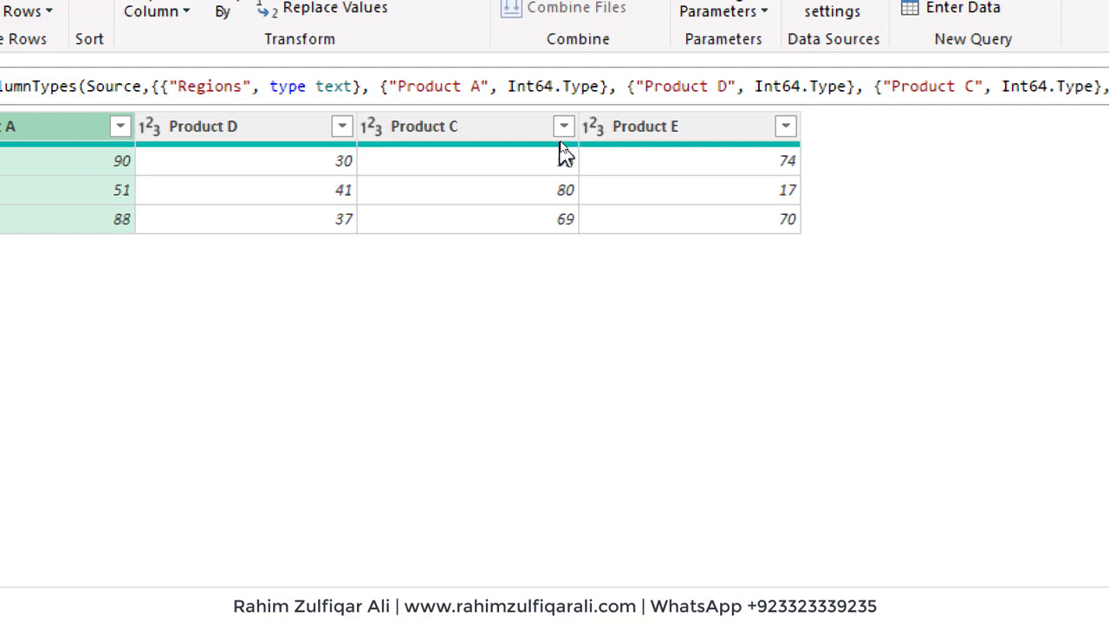
shift+click(672, 139)
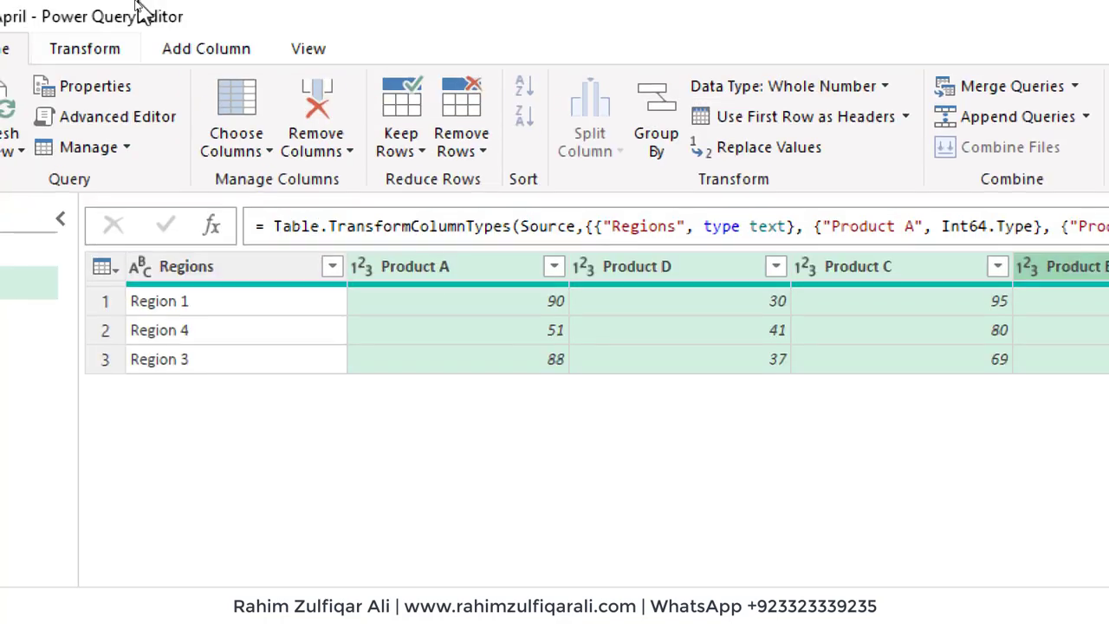
click(86, 48)
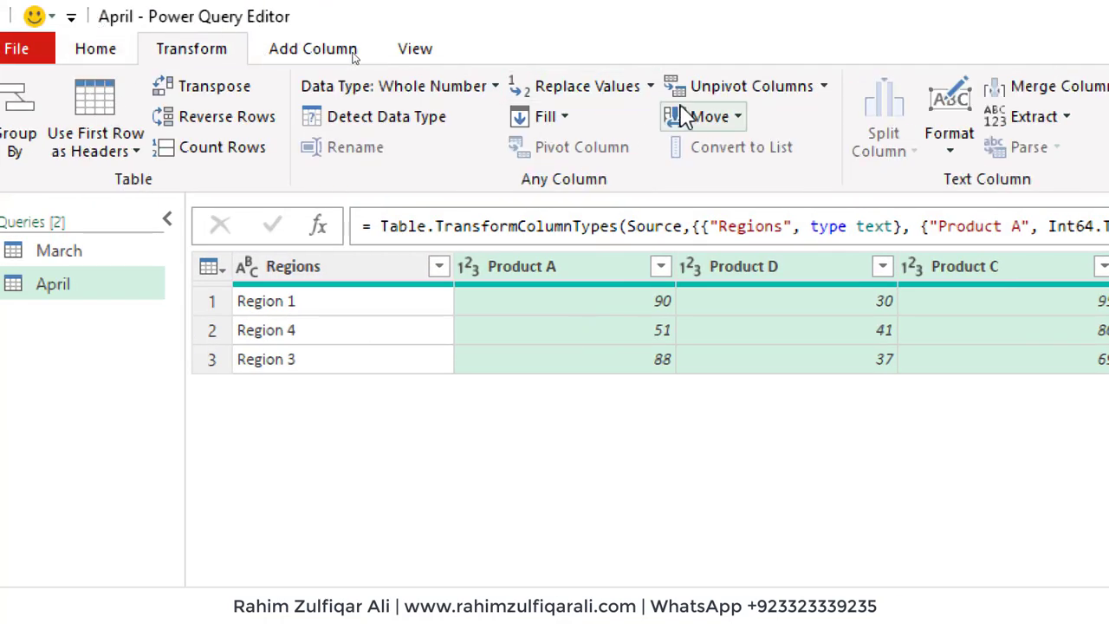
click(703, 96)
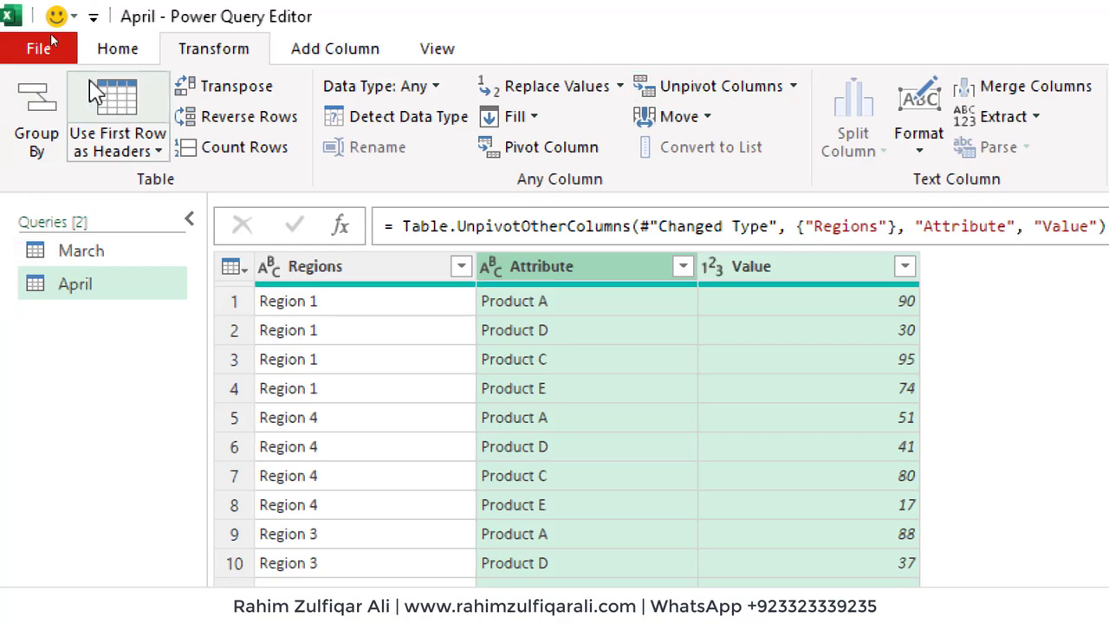
click(95, 48)
Step: Load the April query to Excel with Only Create Connection
click(45, 149)
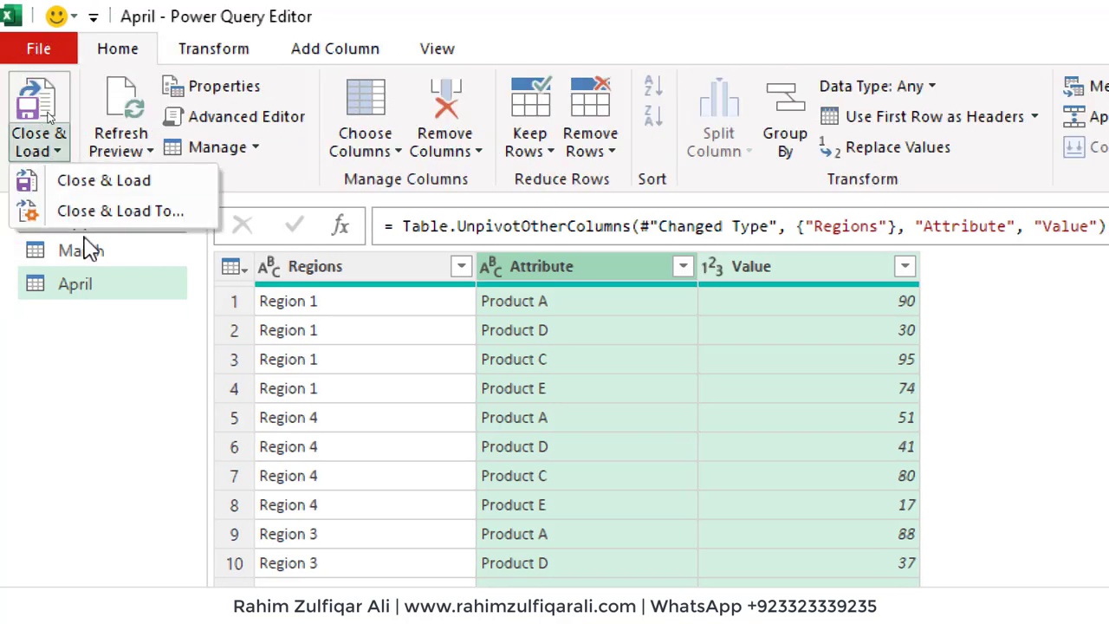
click(104, 217)
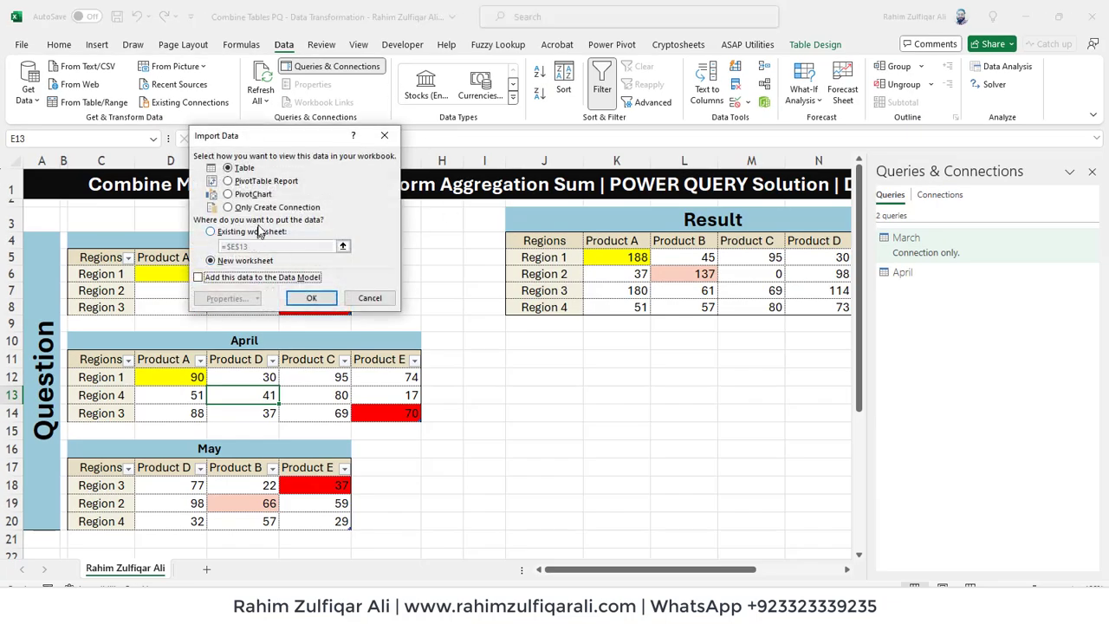
click(264, 208)
click(311, 297)
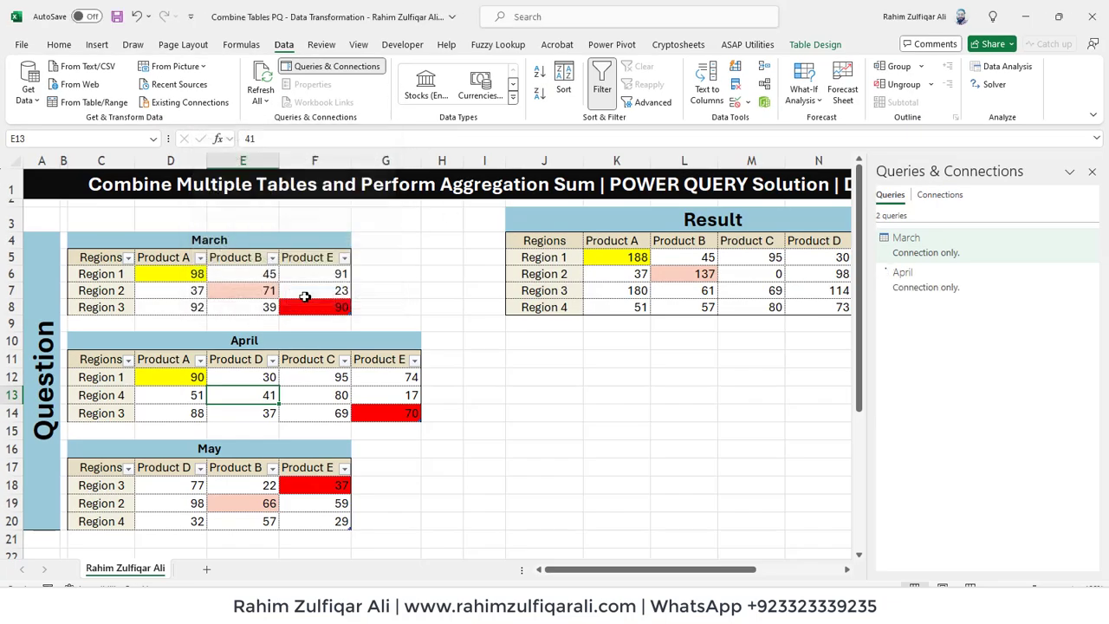
click(245, 485)
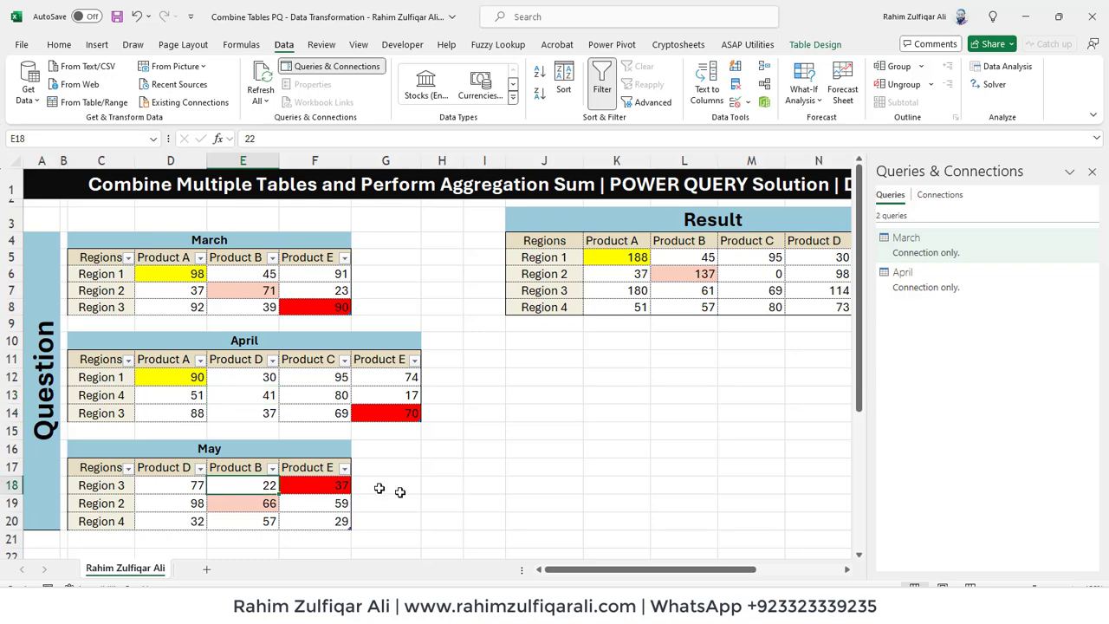
Step: Create a query from the May table and unpivot its product columns
click(111, 104)
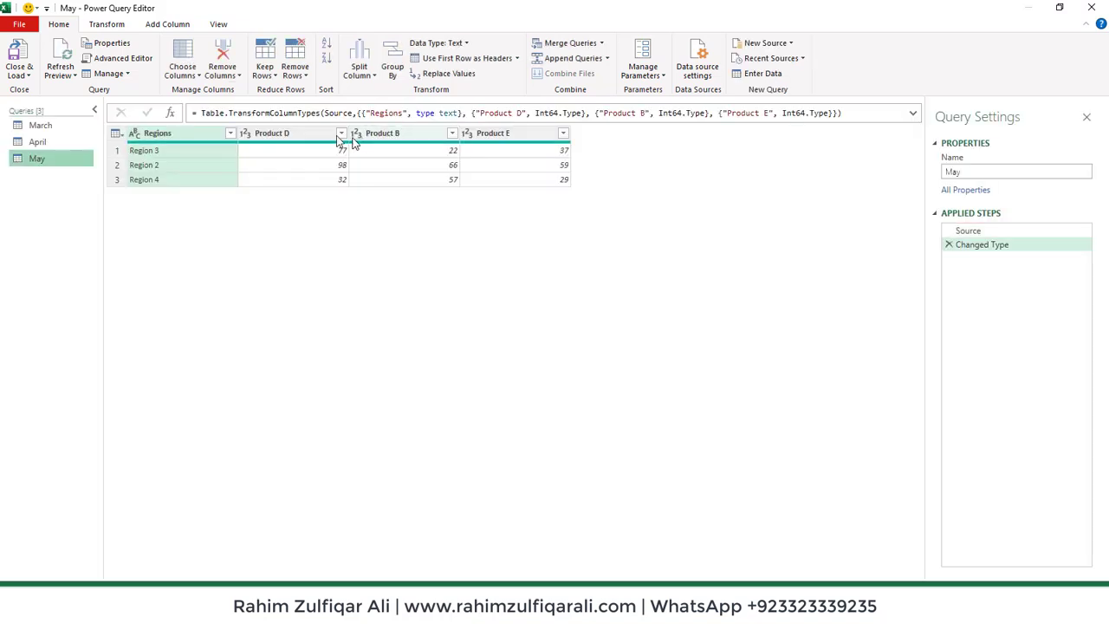
click(336, 135)
click(487, 135)
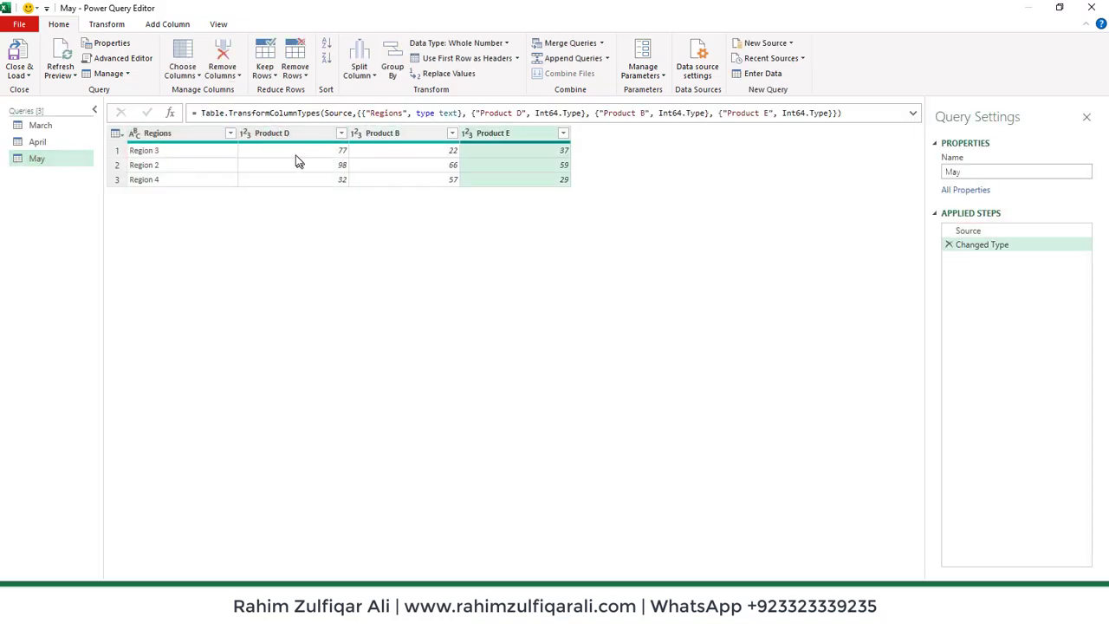
click(302, 141)
shift+click(472, 134)
click(475, 134)
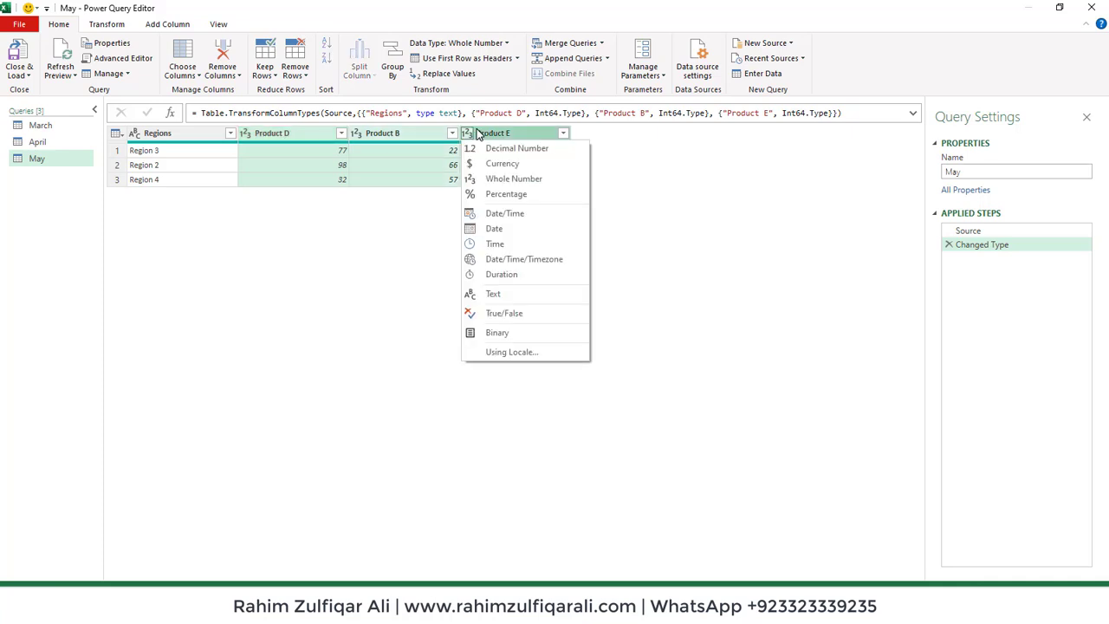
click(111, 25)
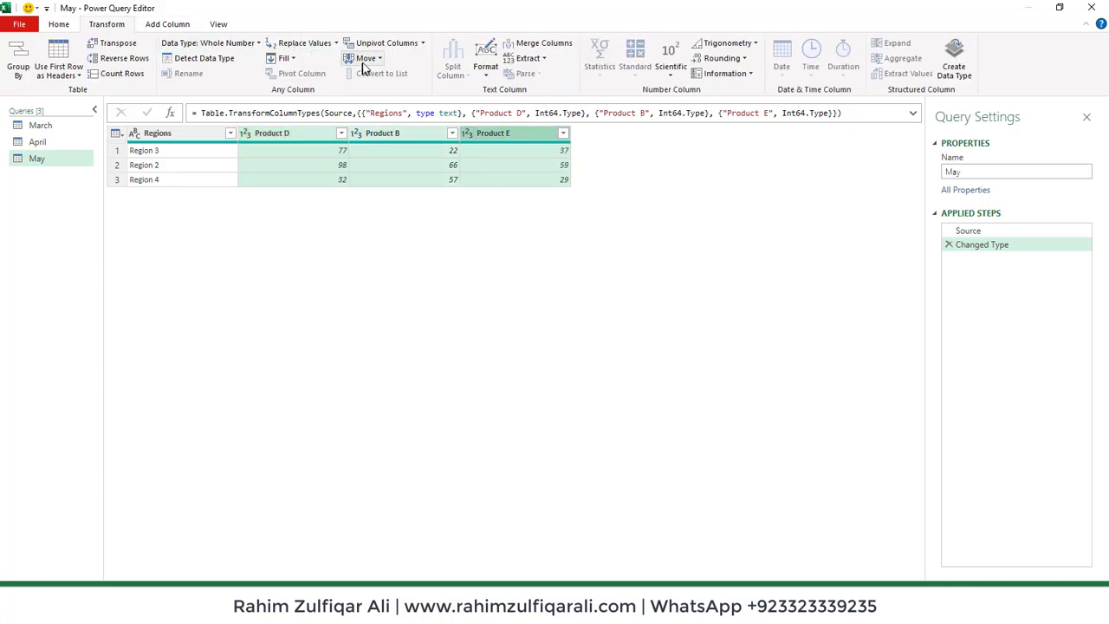
click(377, 43)
click(59, 24)
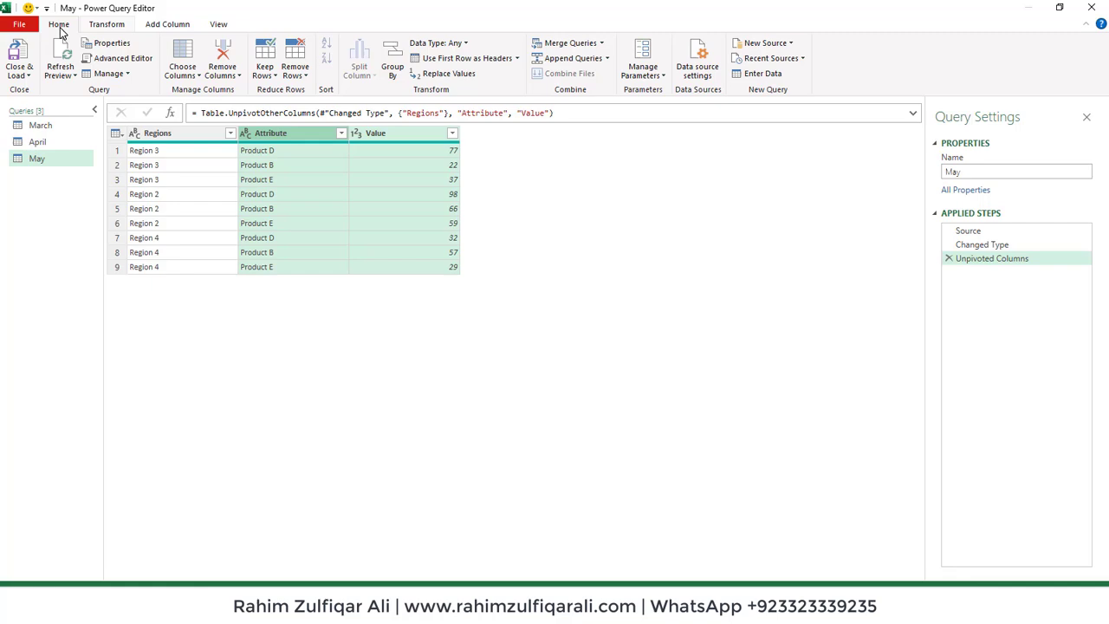
Step: Load the May query to Excel with Only Create Connection
click(25, 76)
click(44, 104)
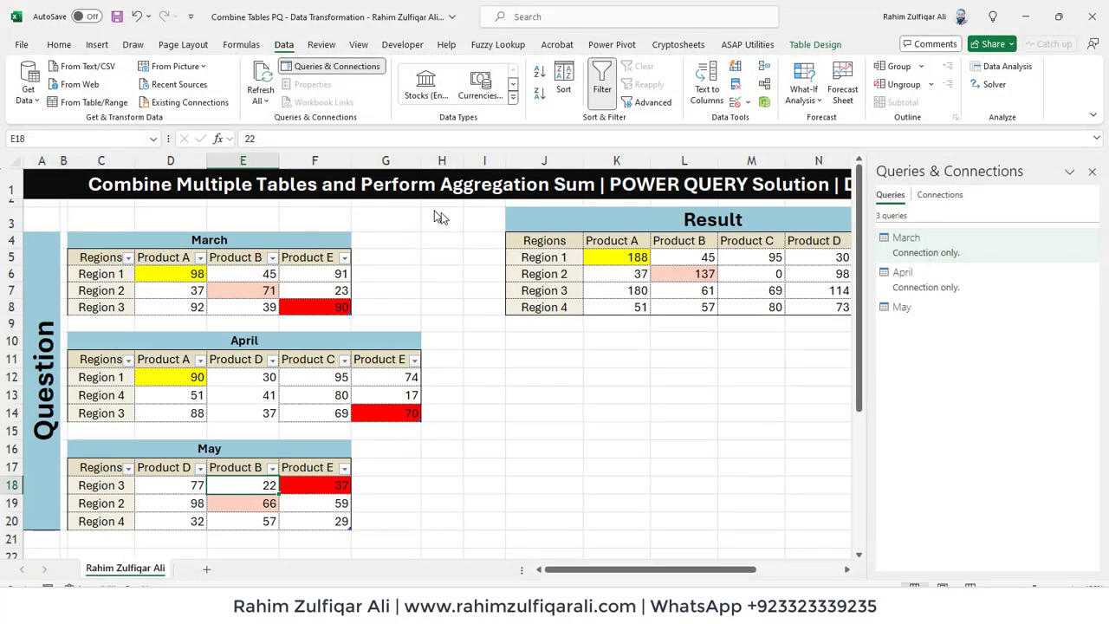
click(267, 209)
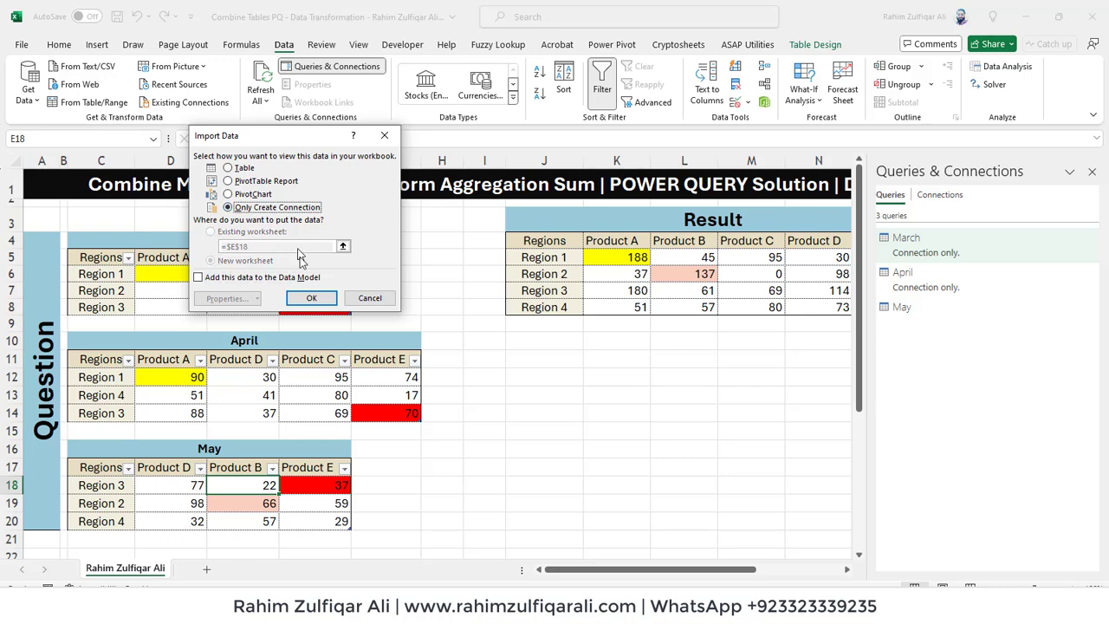
click(309, 297)
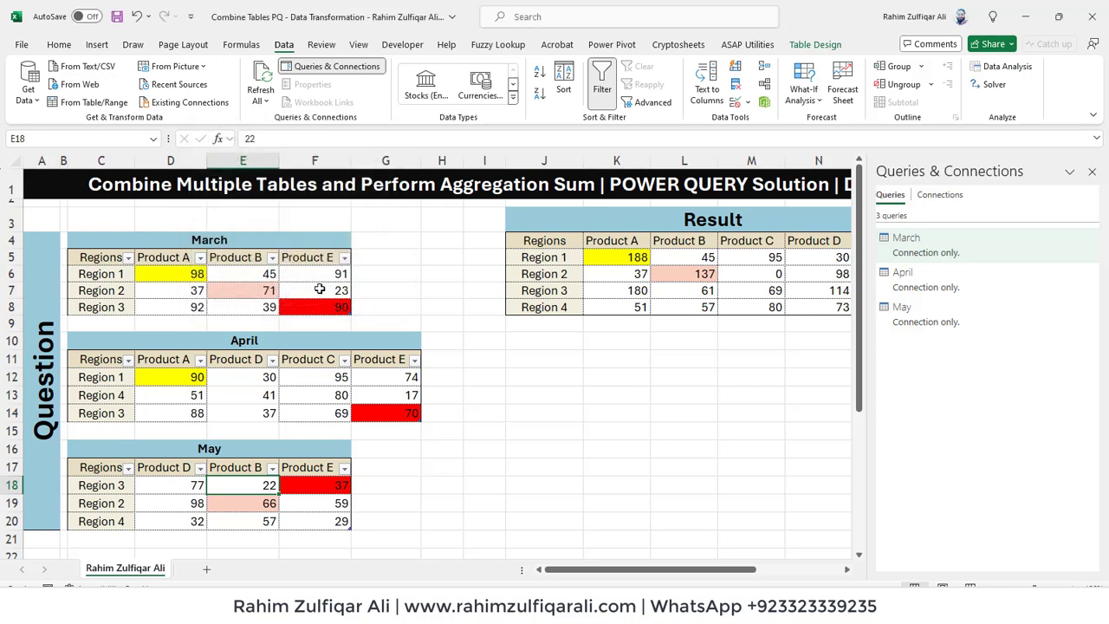
click(320, 288)
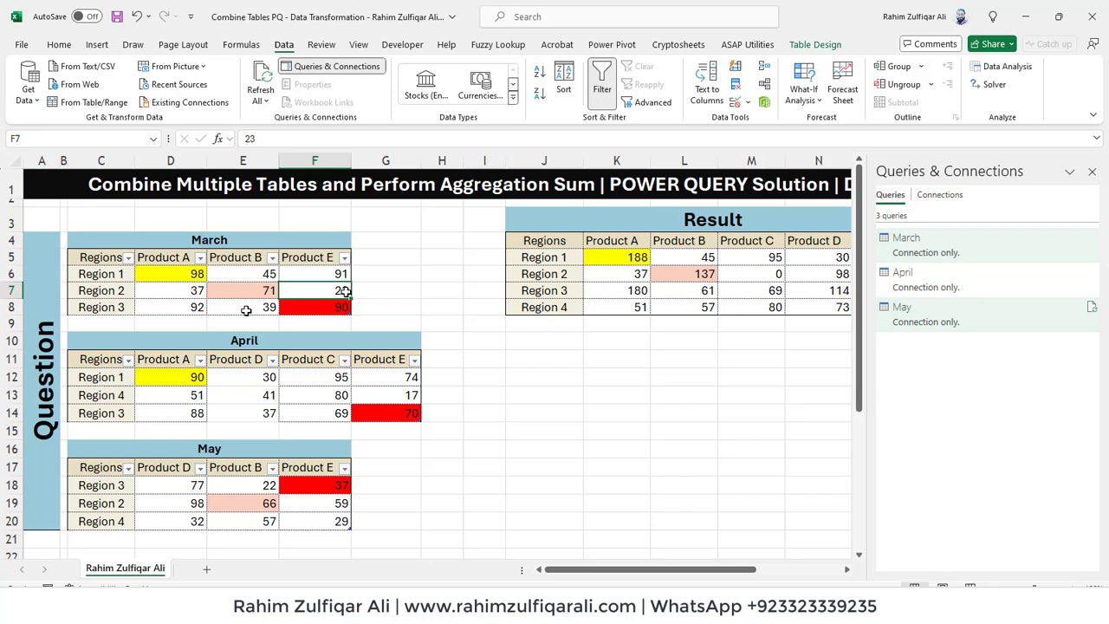
click(255, 391)
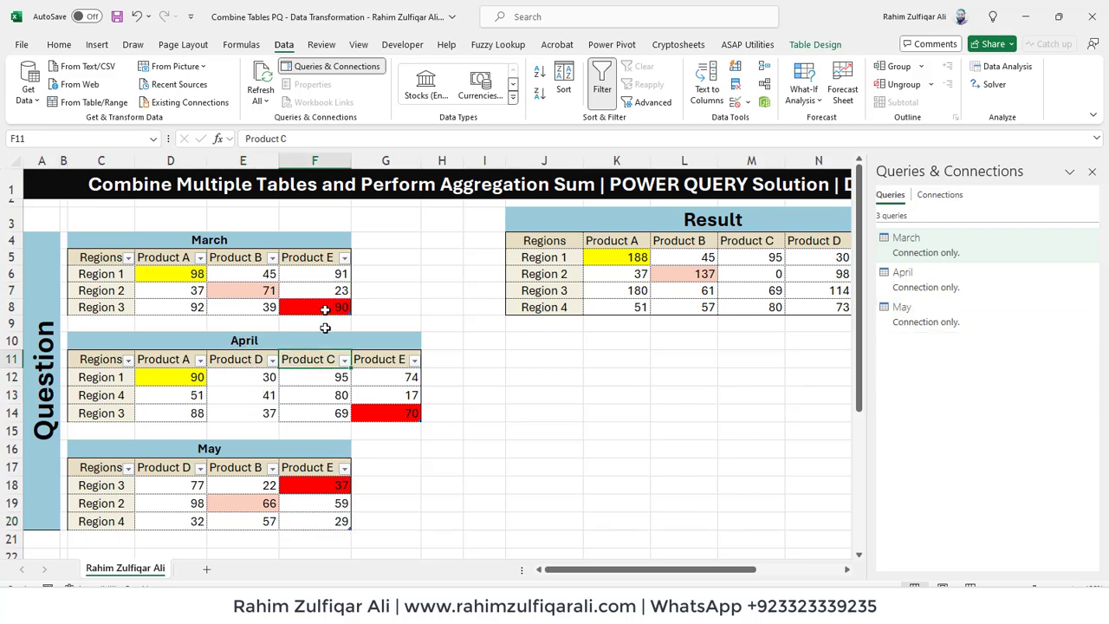
click(318, 294)
click(622, 295)
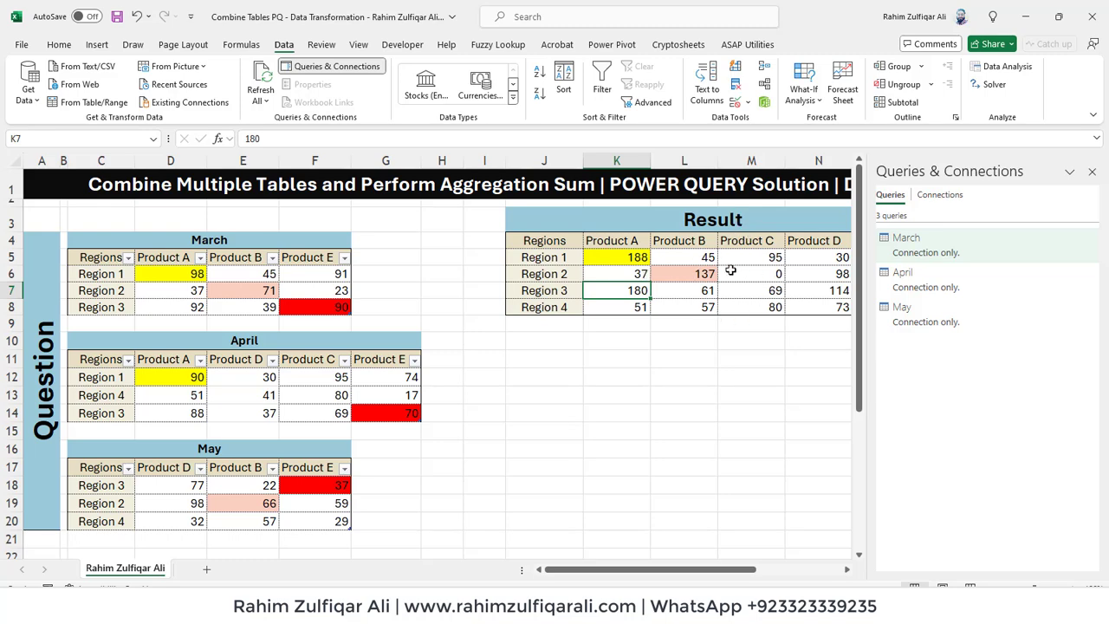
click(809, 278)
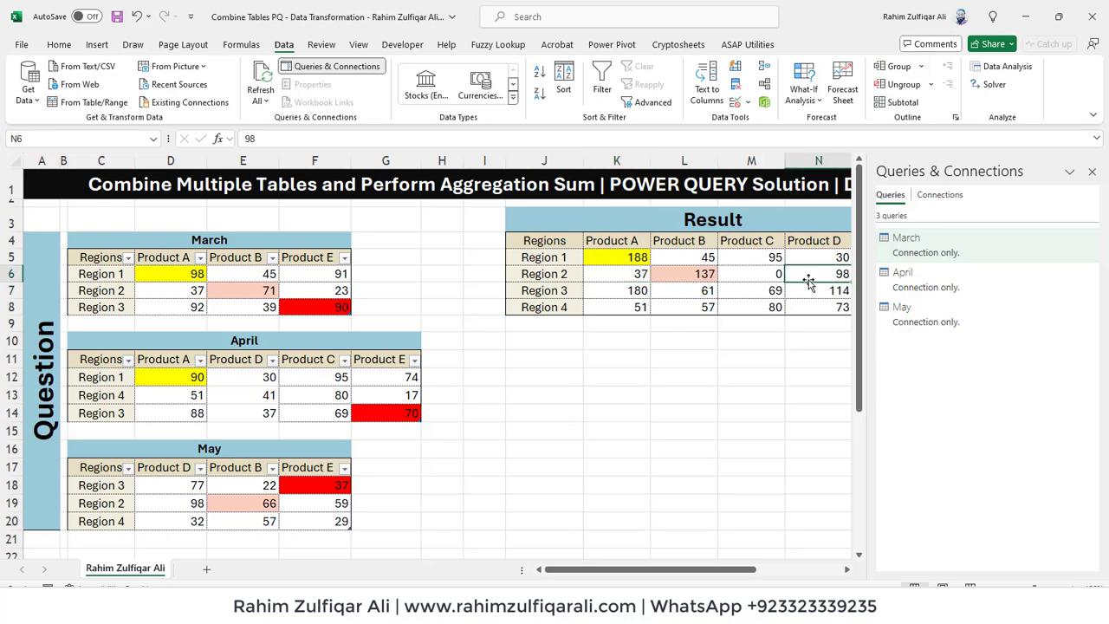
key(Right)
key(Left)
key(Left)
key(Left)
key(Left)
key(Left)
key(Up)
key(Up)
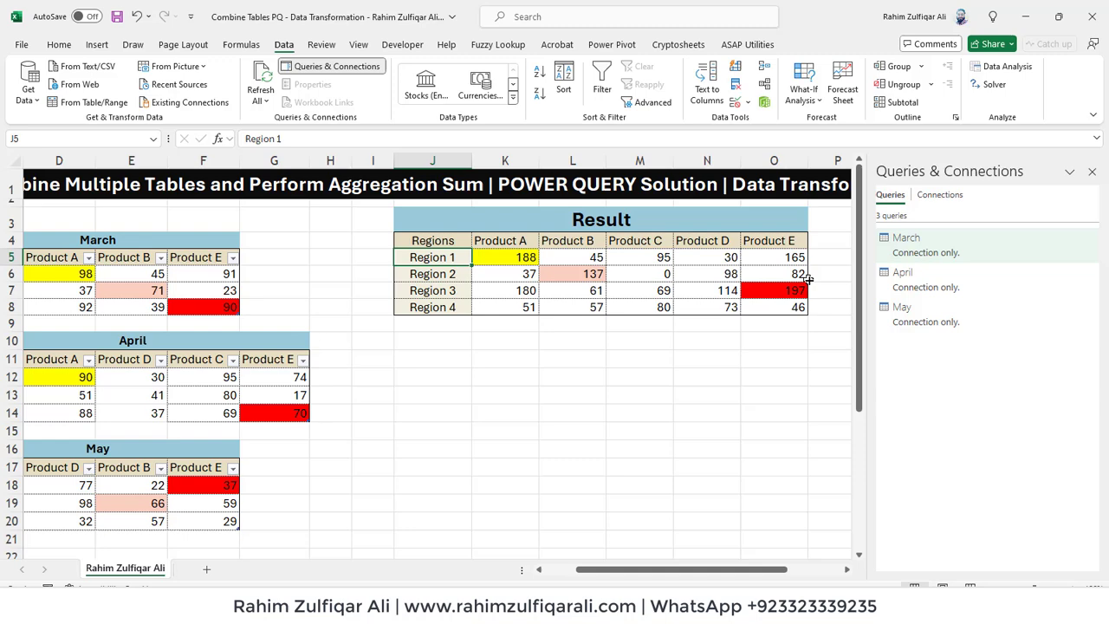
key(Home)
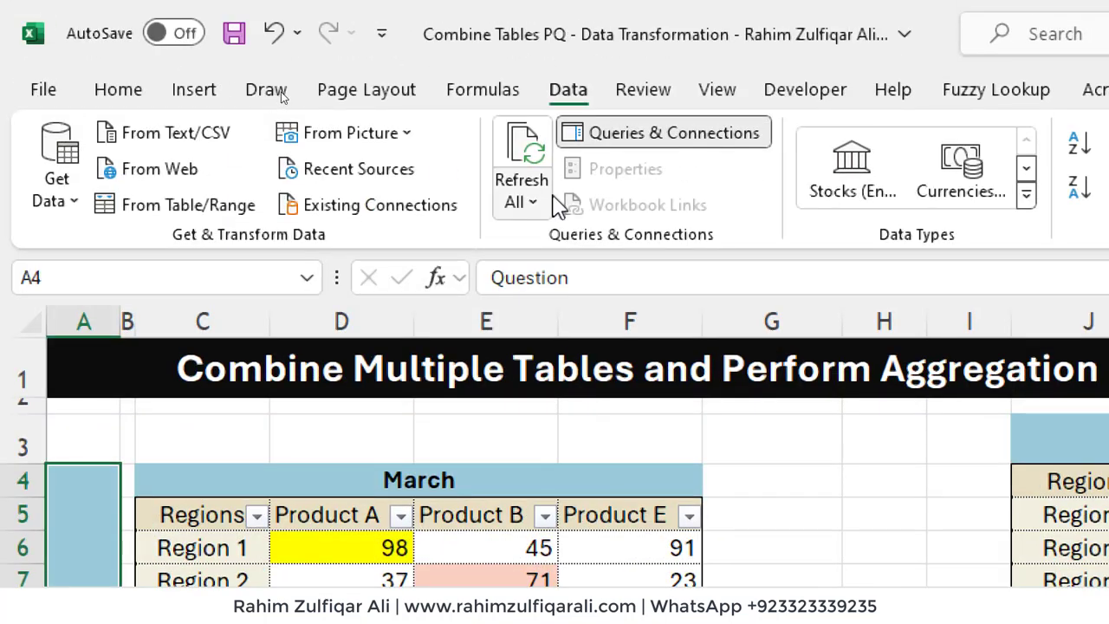
Step: Append the March, April and May queries using the Three or more tables option
click(52, 199)
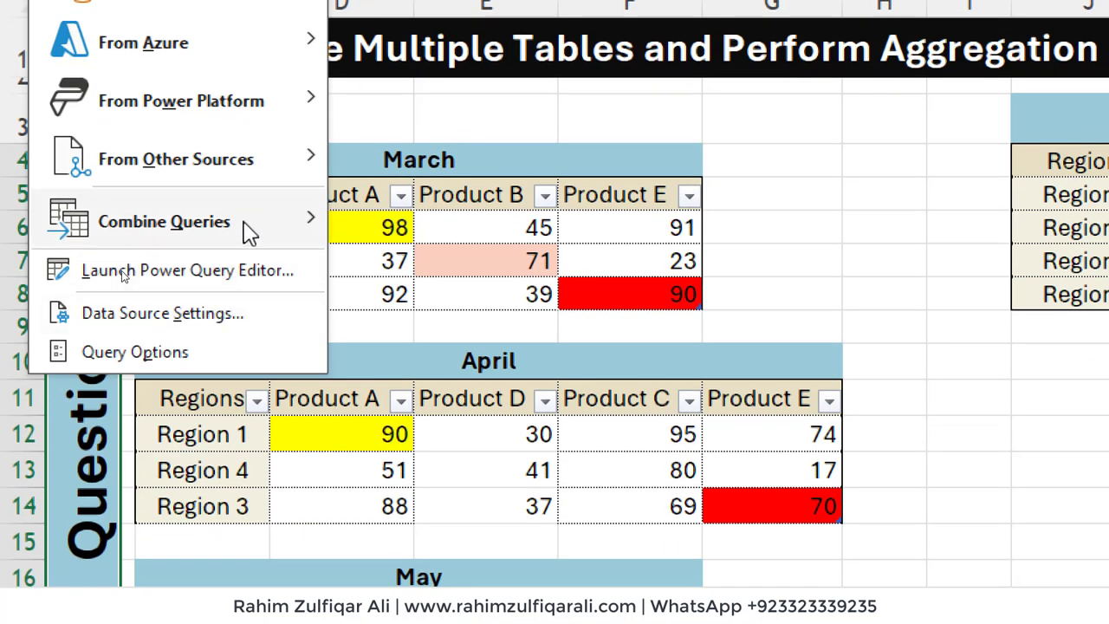
mouse_move(248, 500)
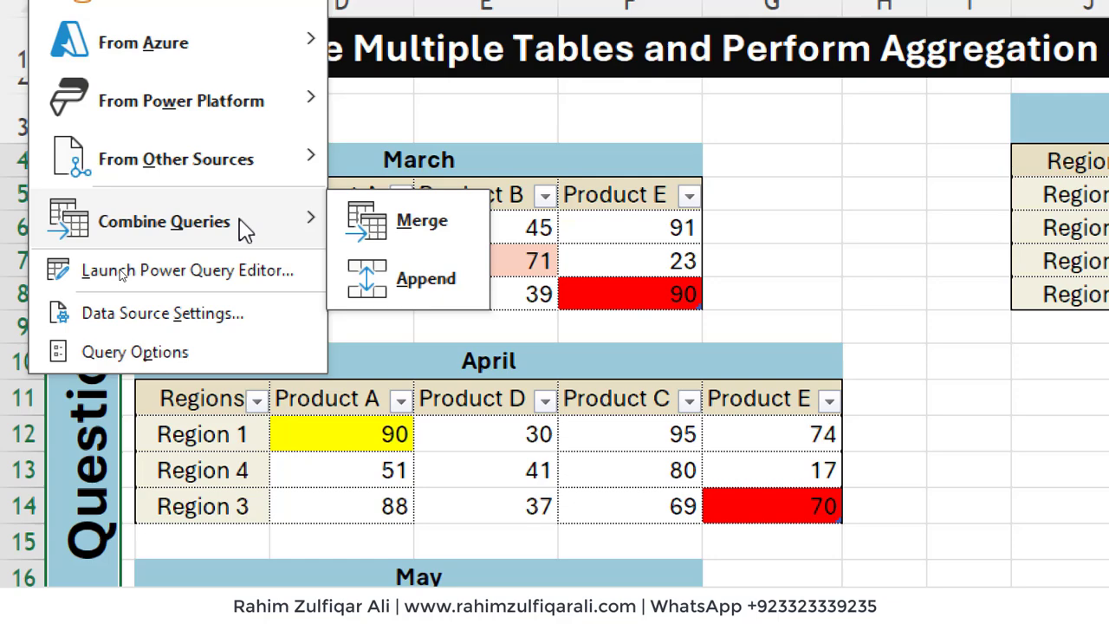
click(415, 279)
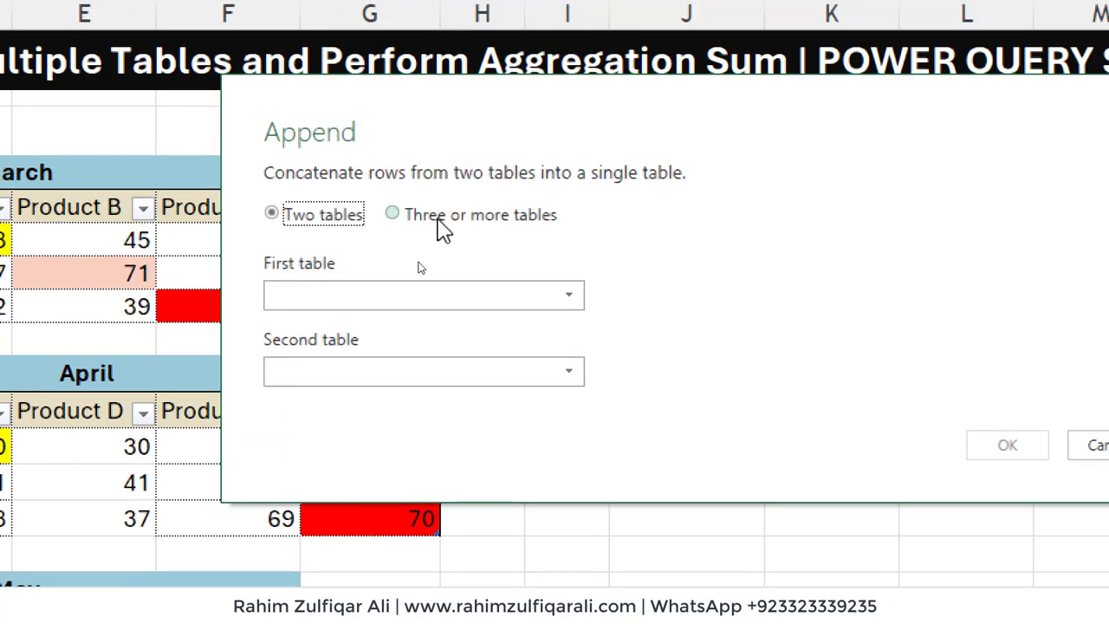
click(439, 224)
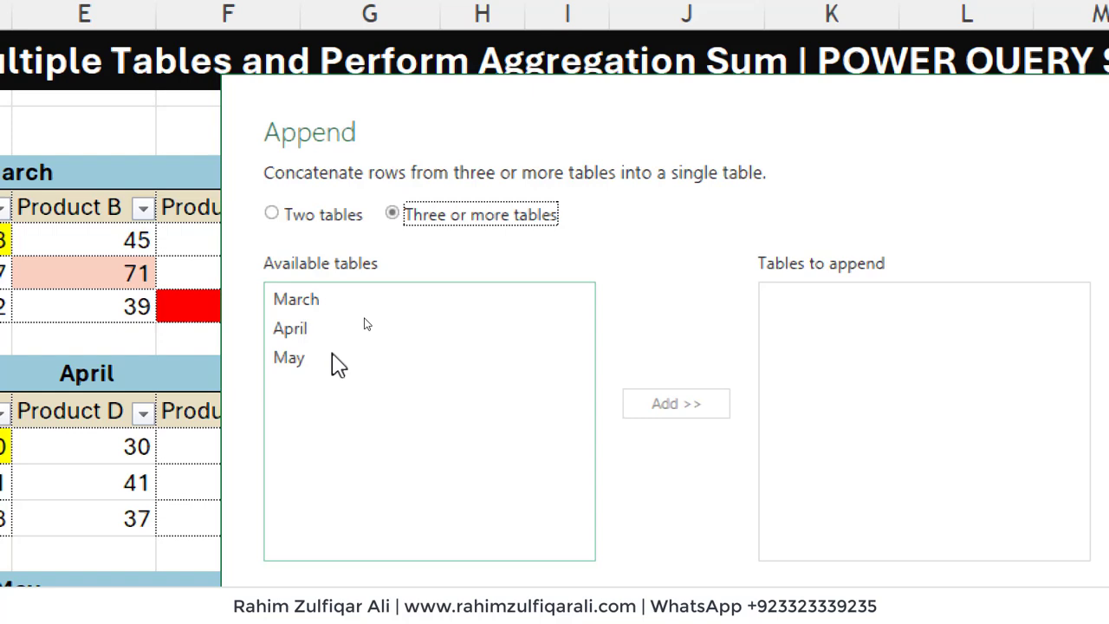
click(327, 308)
drag(327, 308, 435, 400)
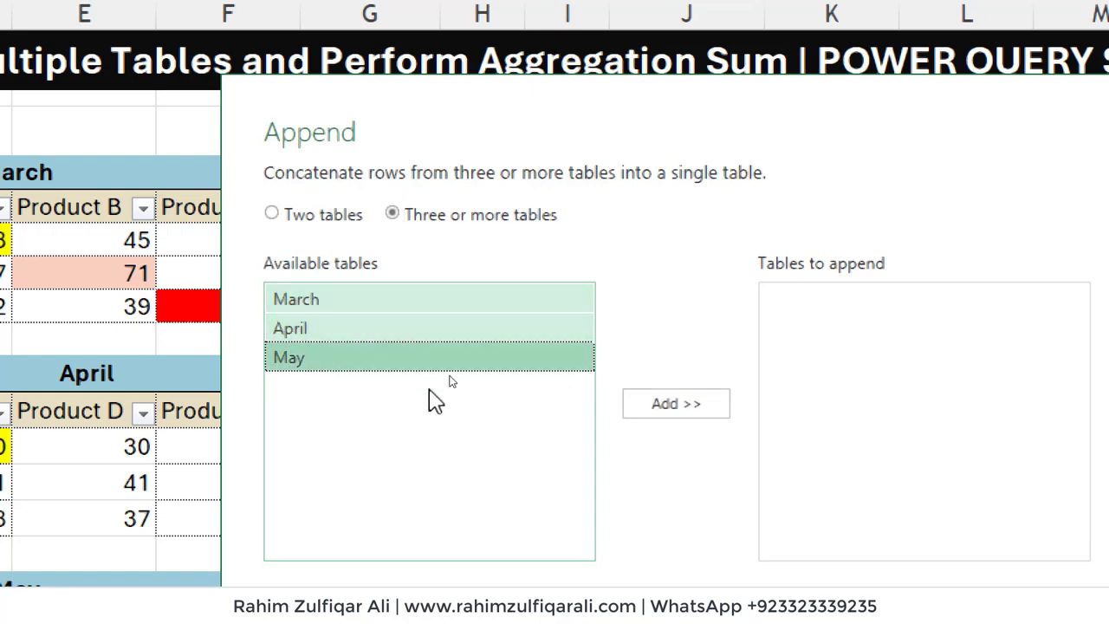
click(673, 408)
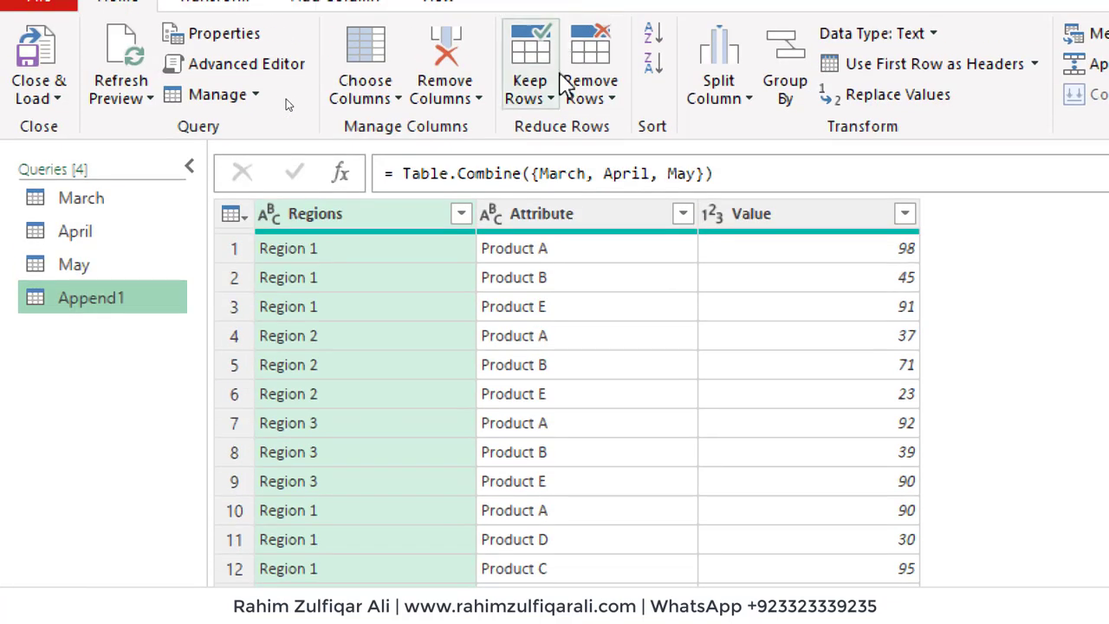
Step: Pivot Attribute using the Value column, aggregated with Sum
click(604, 220)
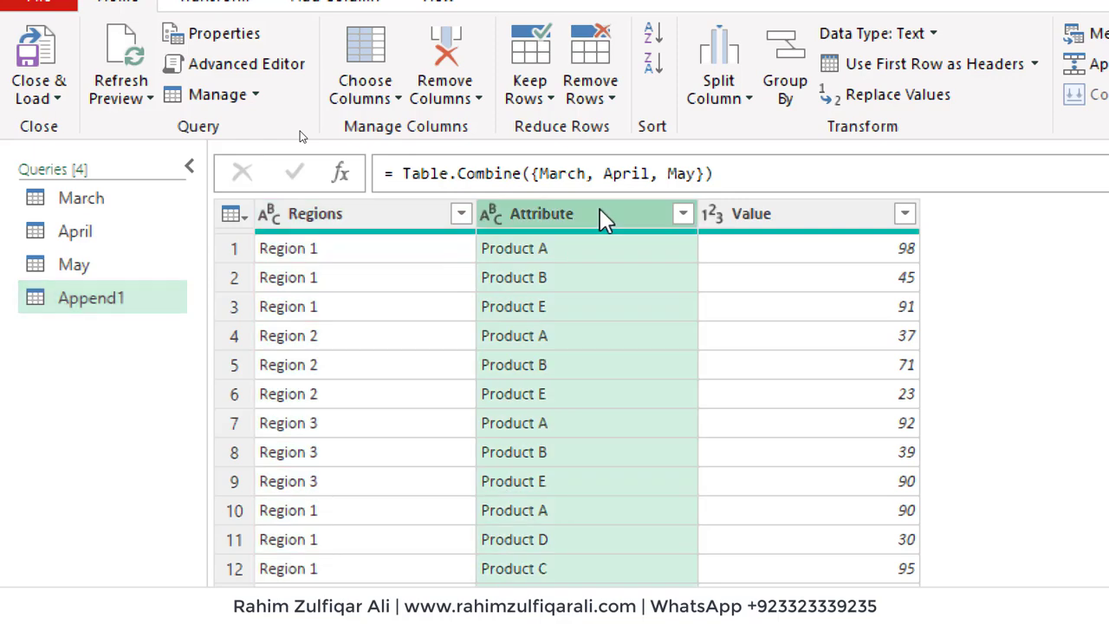
ctrl+click(801, 225)
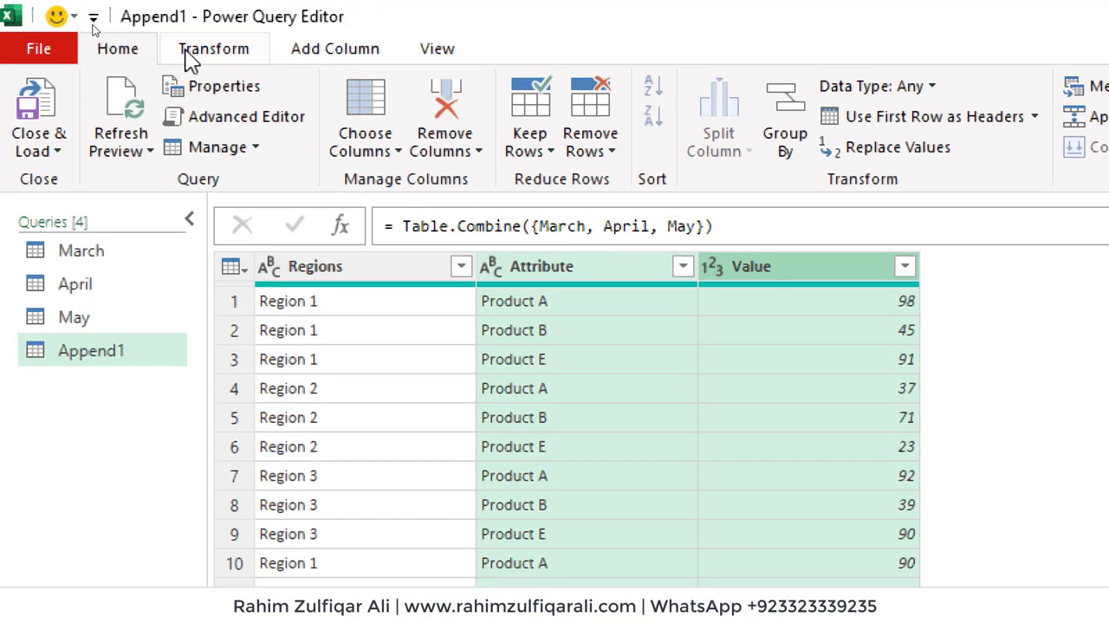
click(199, 50)
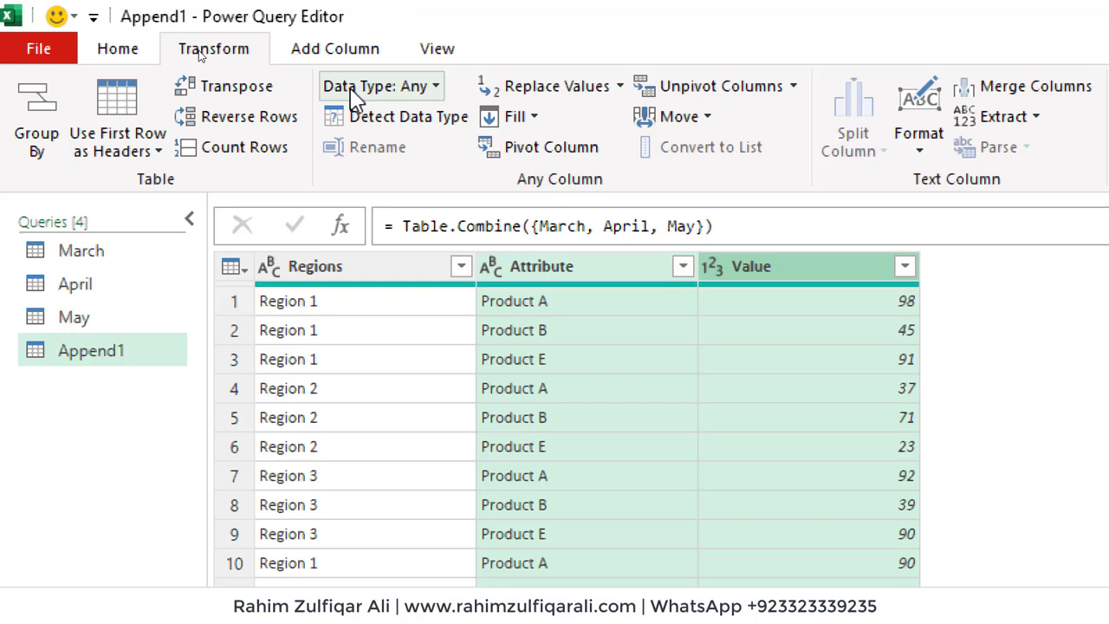
click(538, 149)
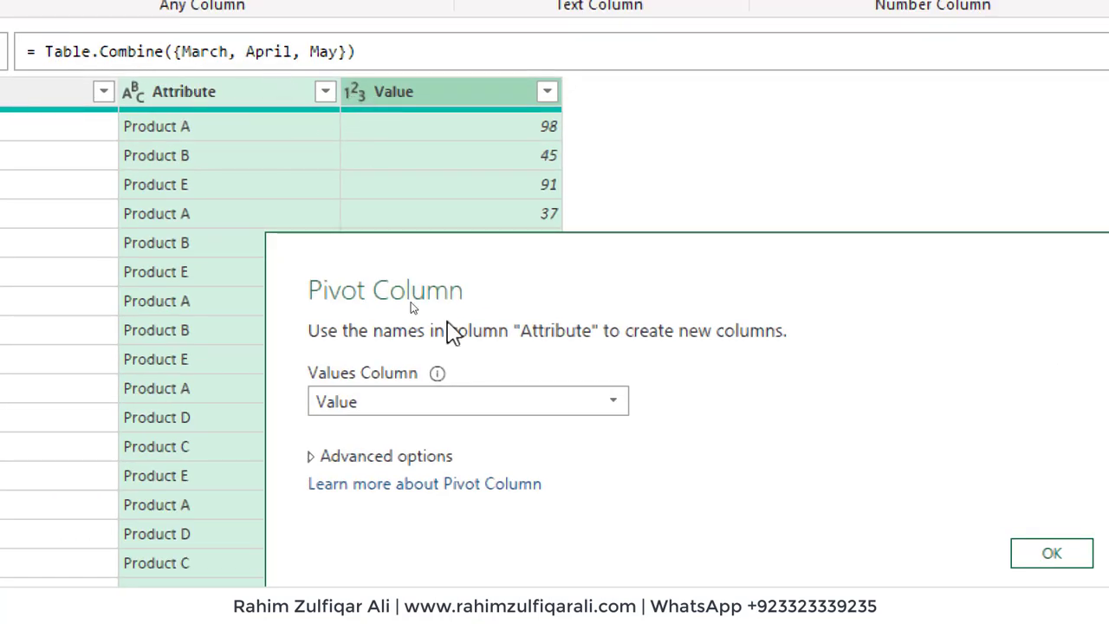
click(312, 455)
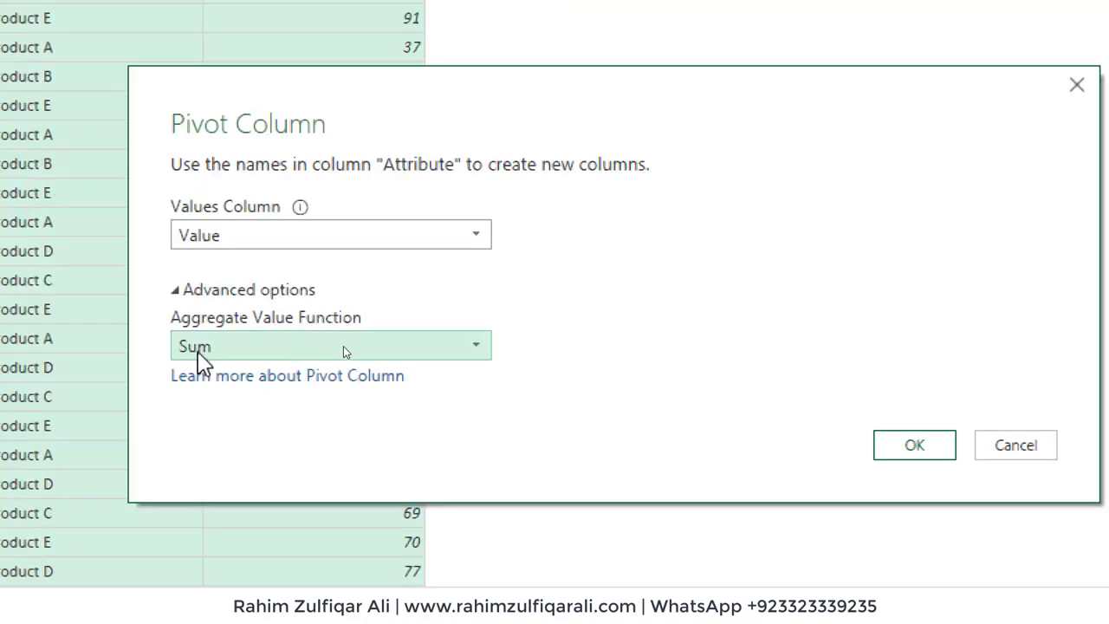
click(218, 345)
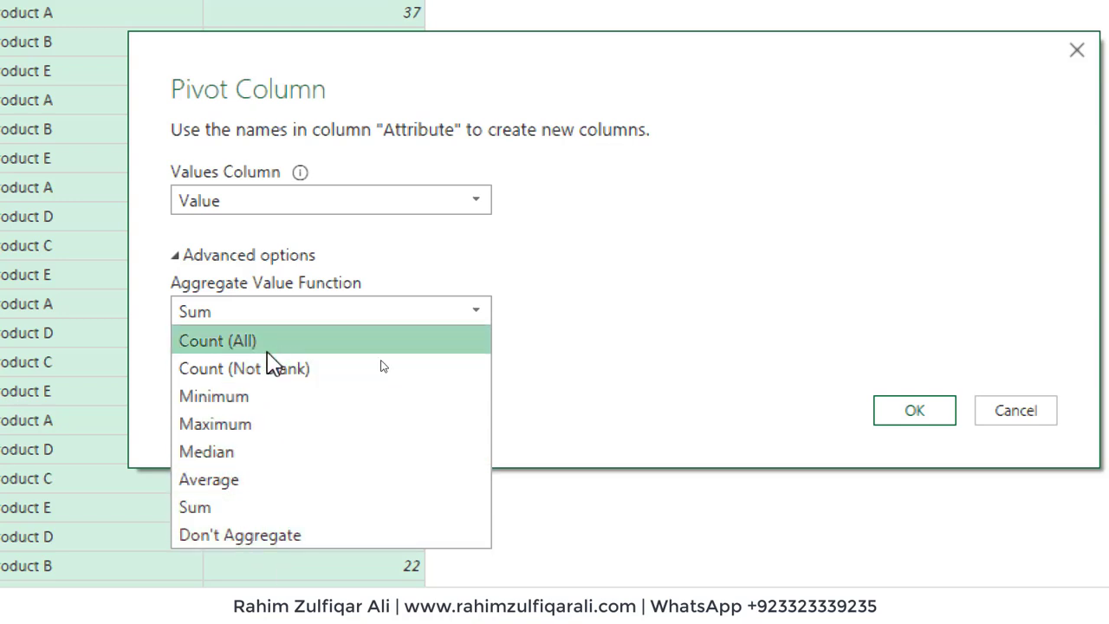
click(216, 507)
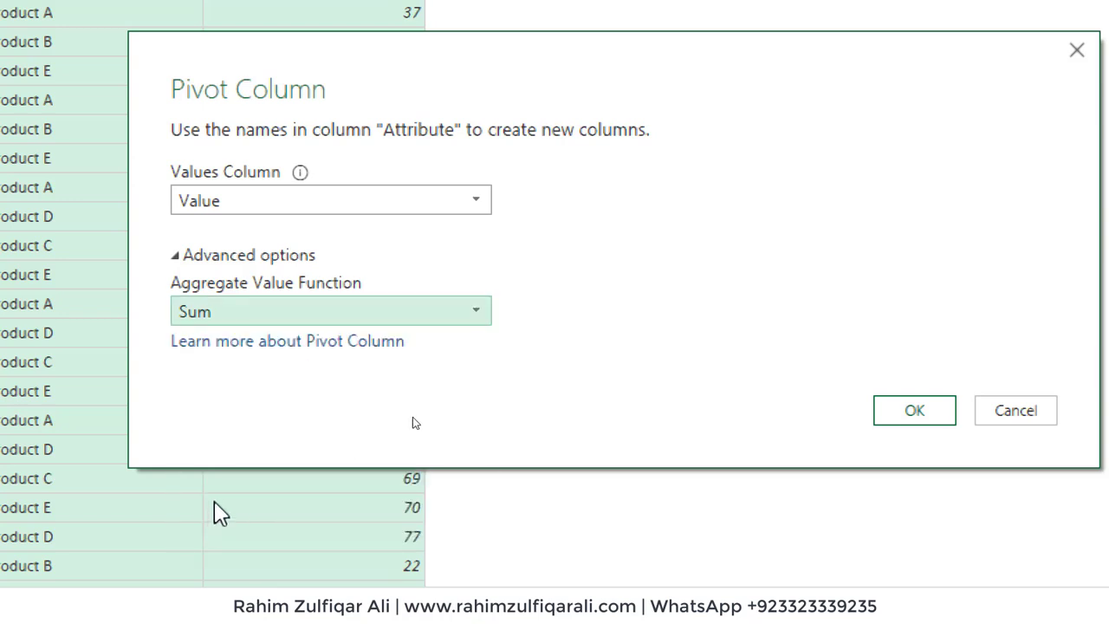
click(918, 410)
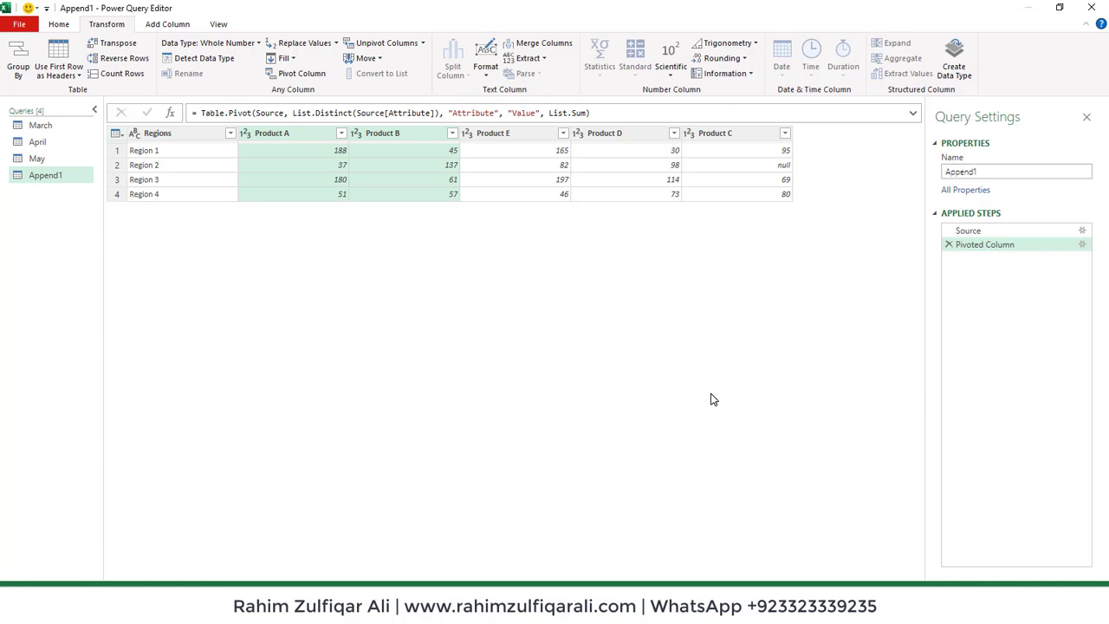
Step: Verify the pivoted totals, e.g. Region 3 Product A 180 and Product C 69
click(175, 146)
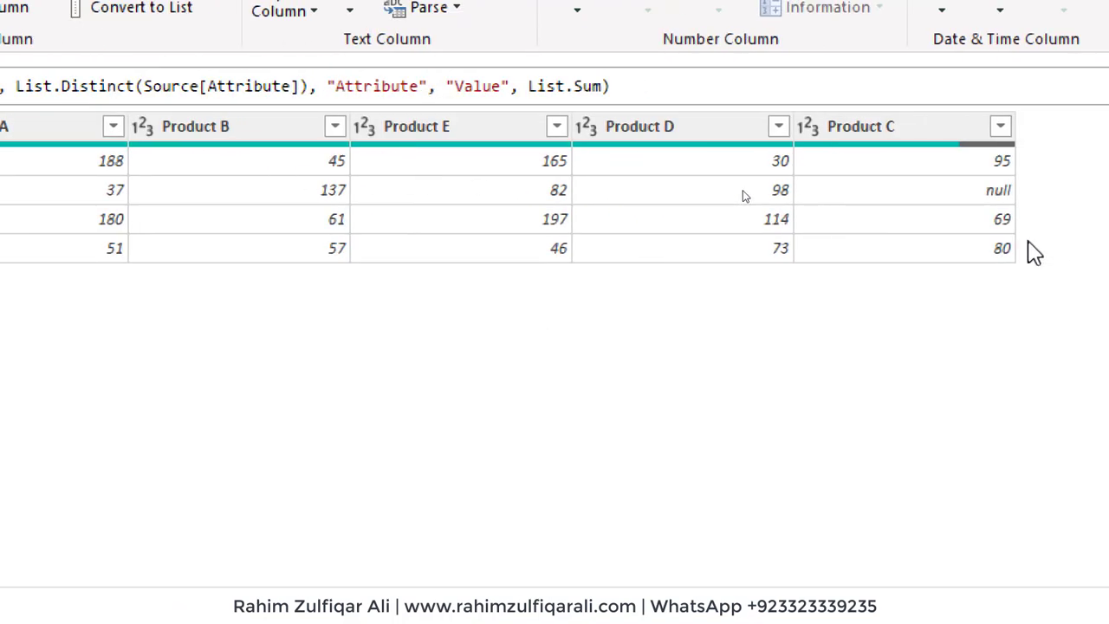
click(586, 220)
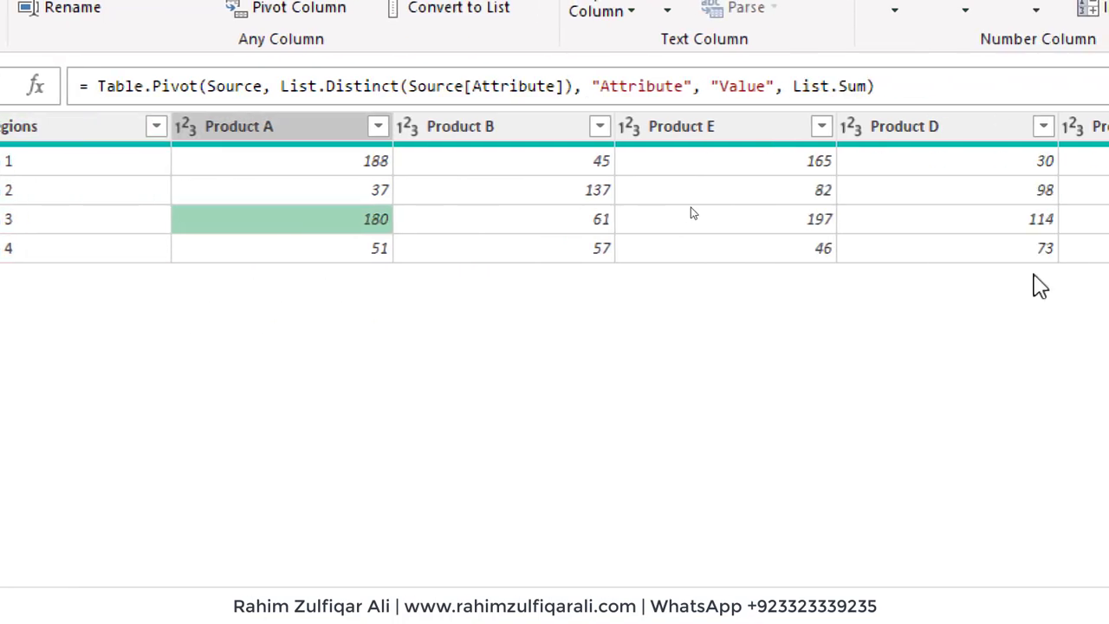
click(970, 218)
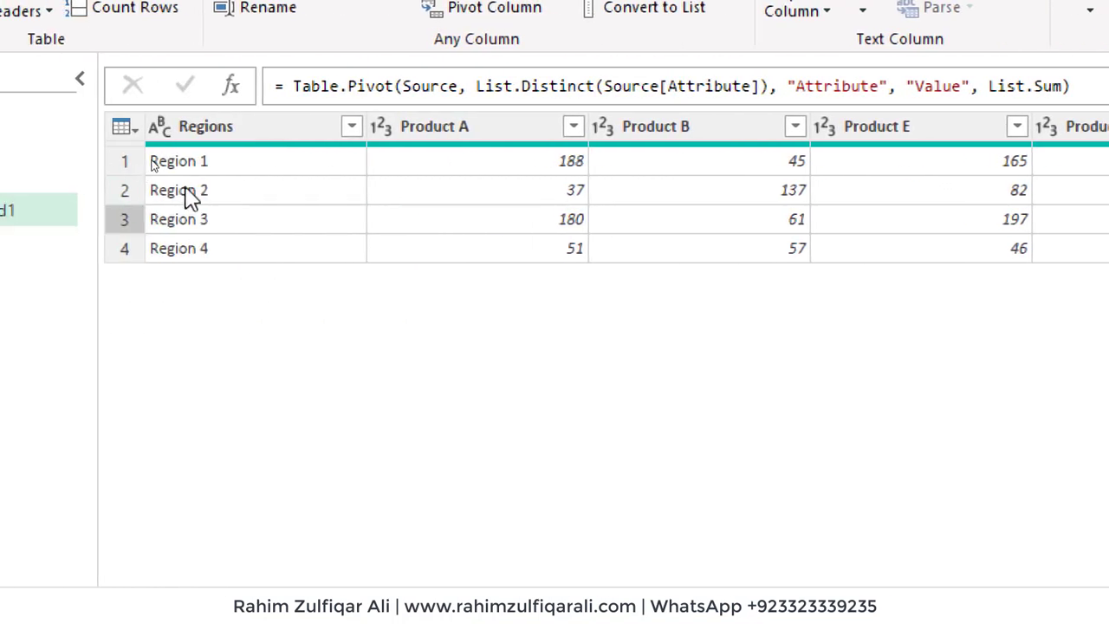
click(253, 136)
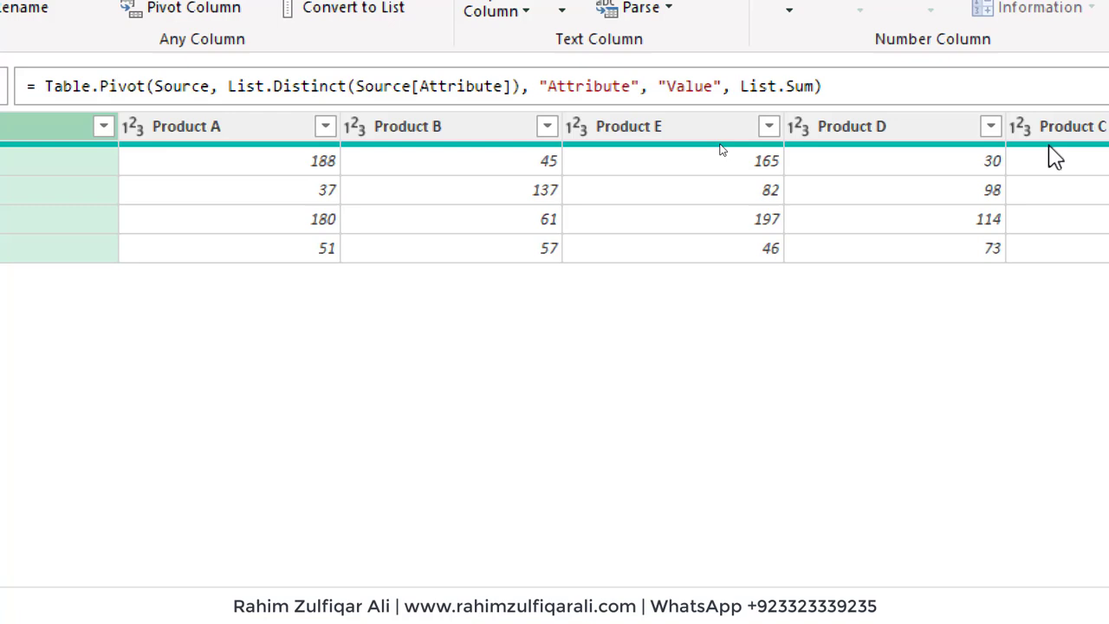
click(986, 222)
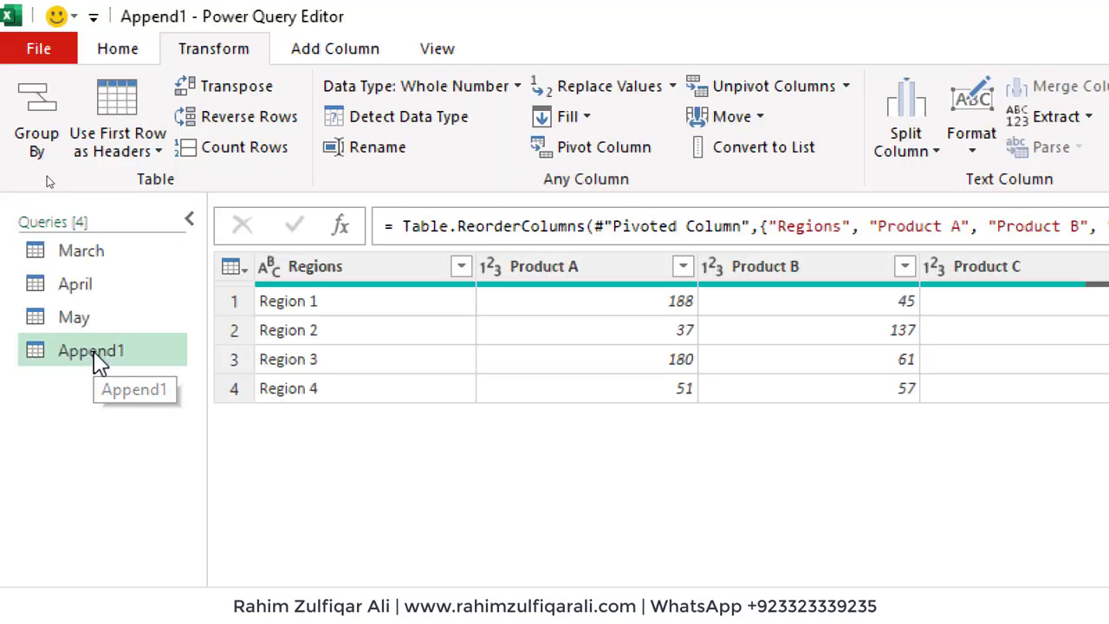
Step: Rename the Append1 query to Combine
double_click(62, 351)
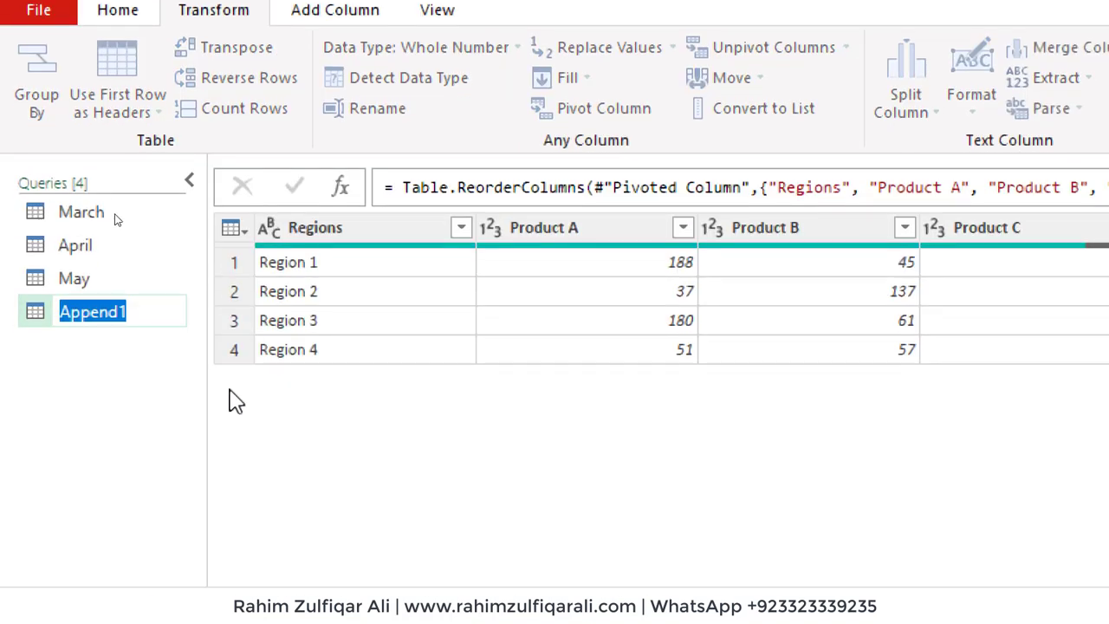
text(Combin)
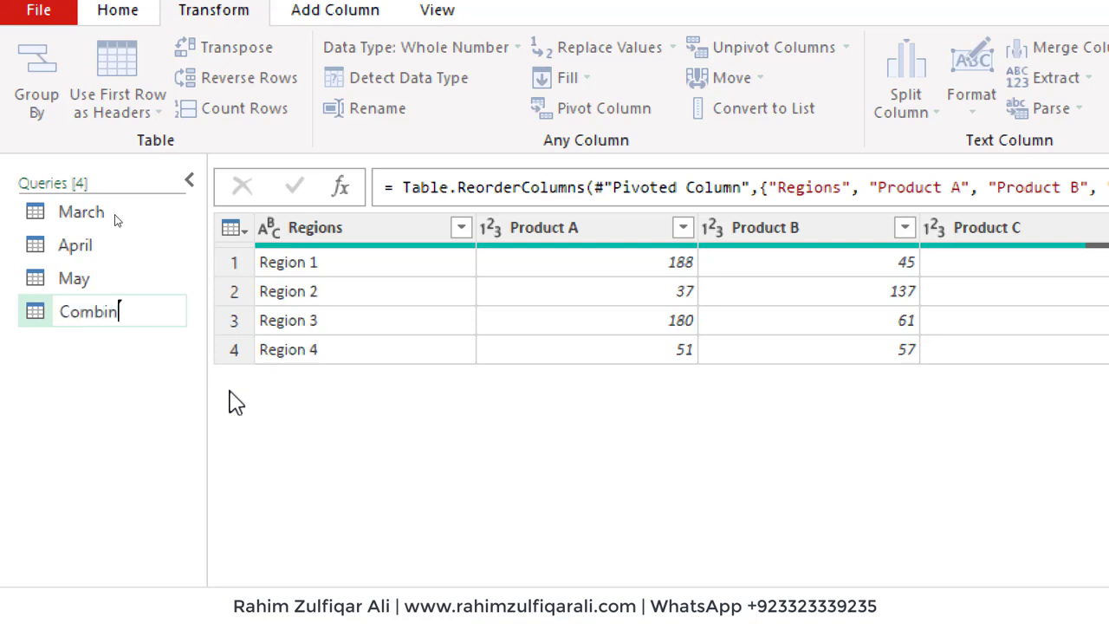
text(e)
key(Return)
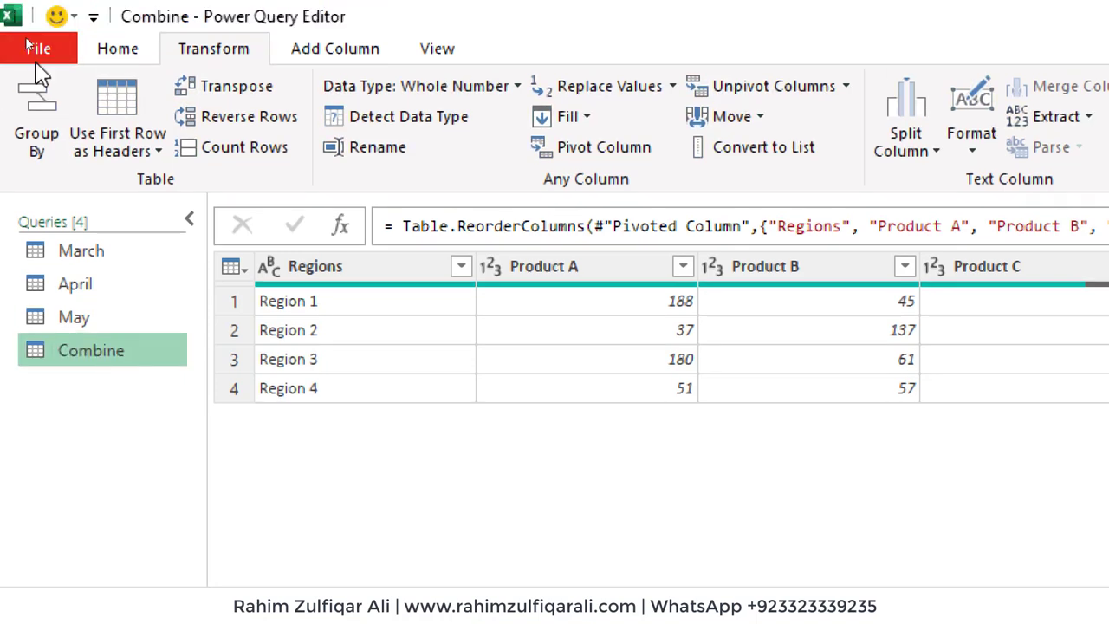
click(114, 51)
Step: Load the Combine query as a table on the existing worksheet starting at cell J11
click(26, 151)
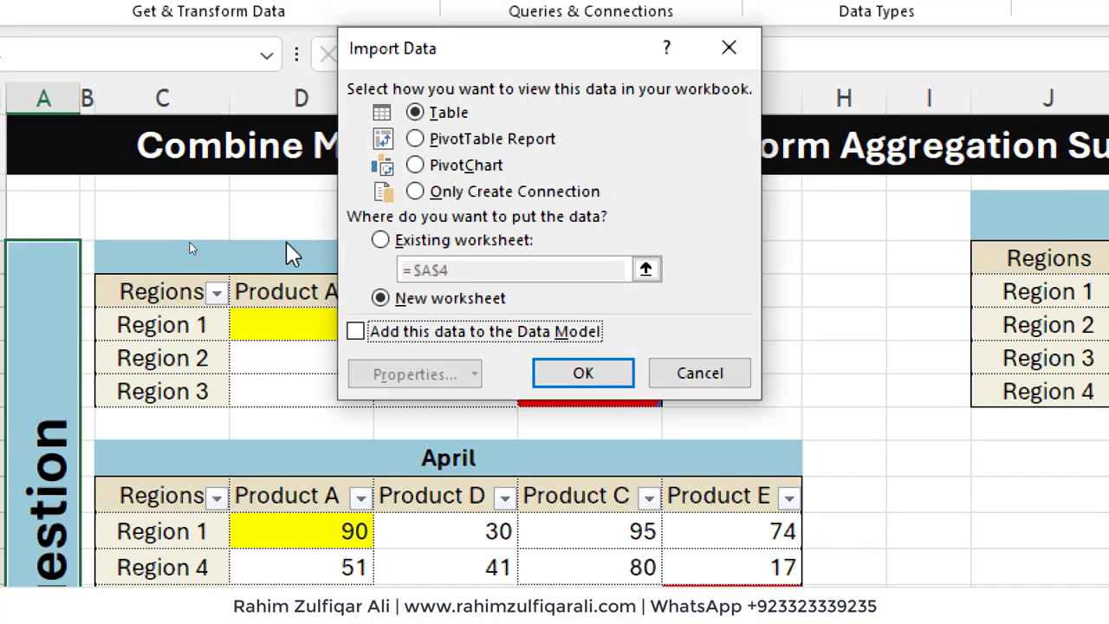
click(425, 243)
click(645, 269)
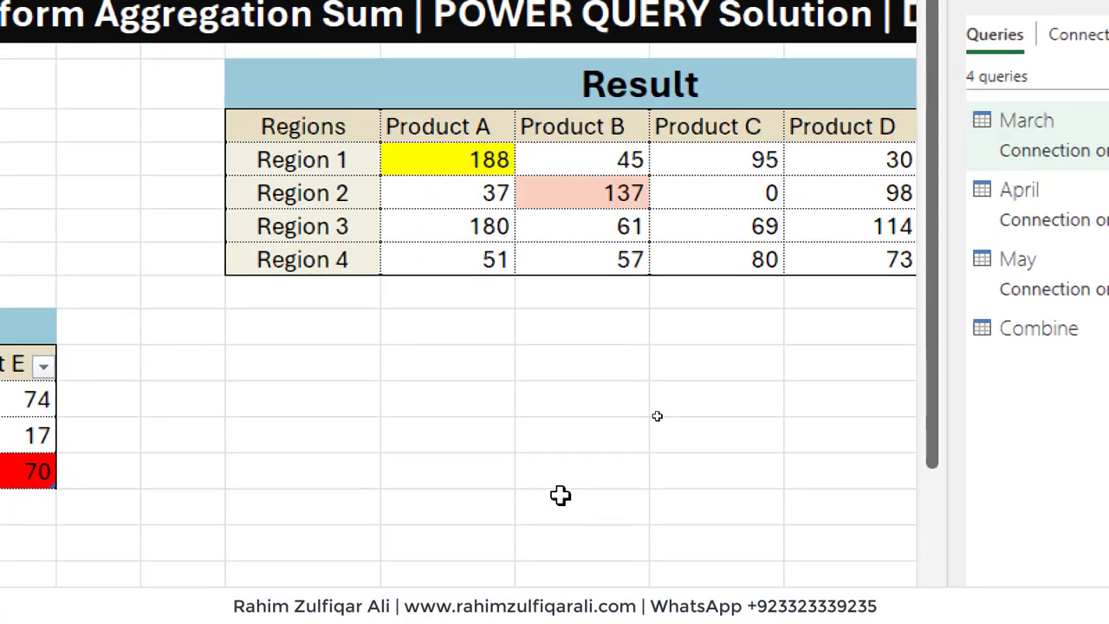
click(345, 363)
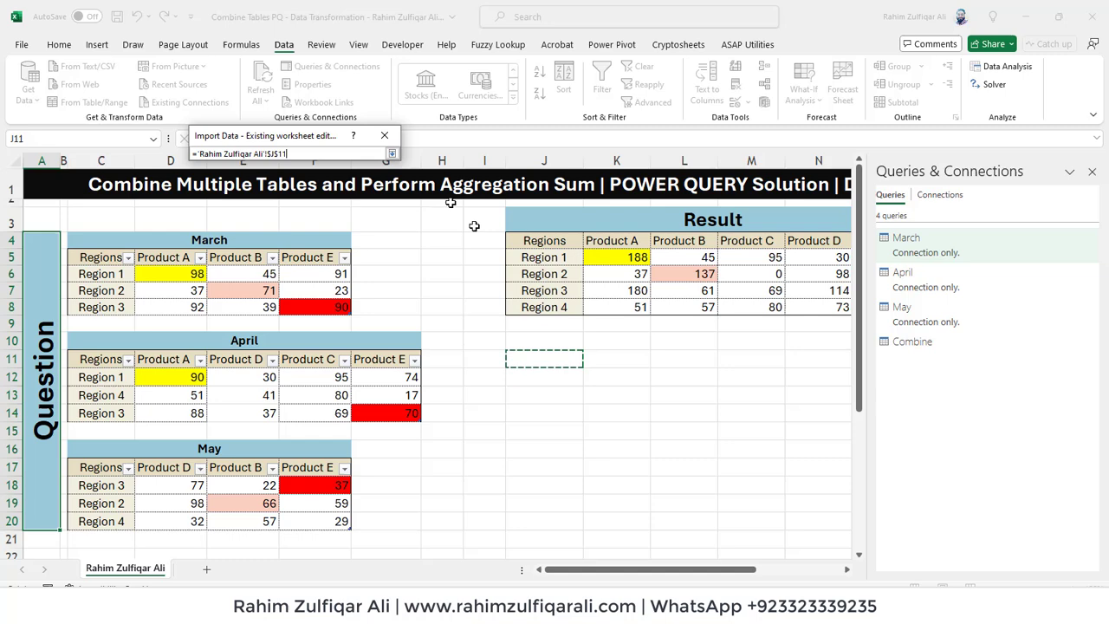
click(391, 154)
click(313, 298)
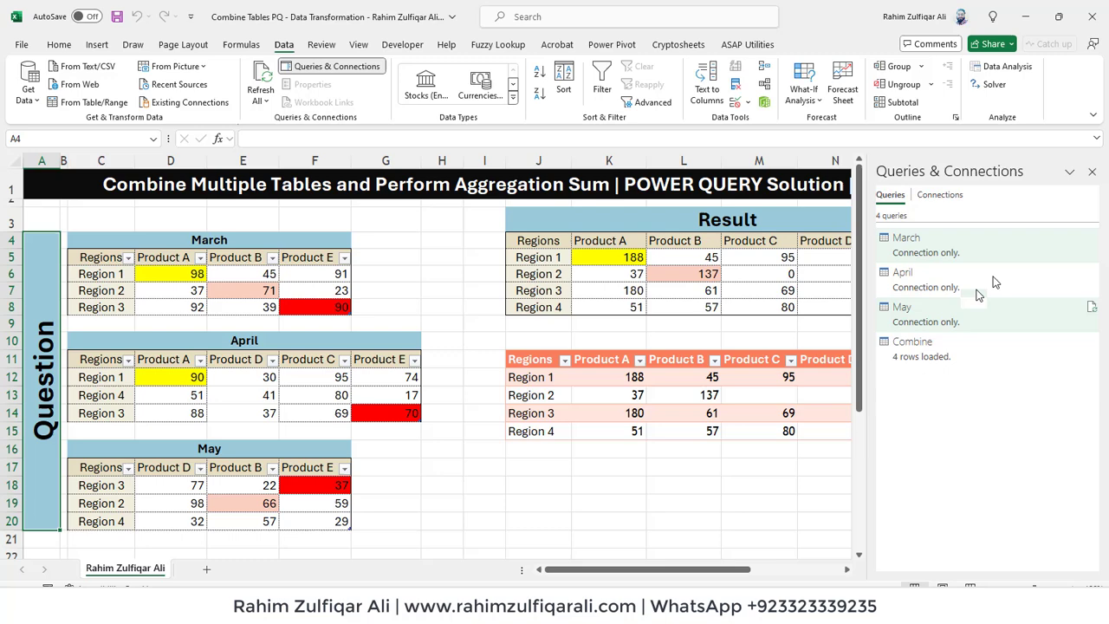
Step: Close the Queries & Connections pane and set the Combine table's style to None
click(1091, 172)
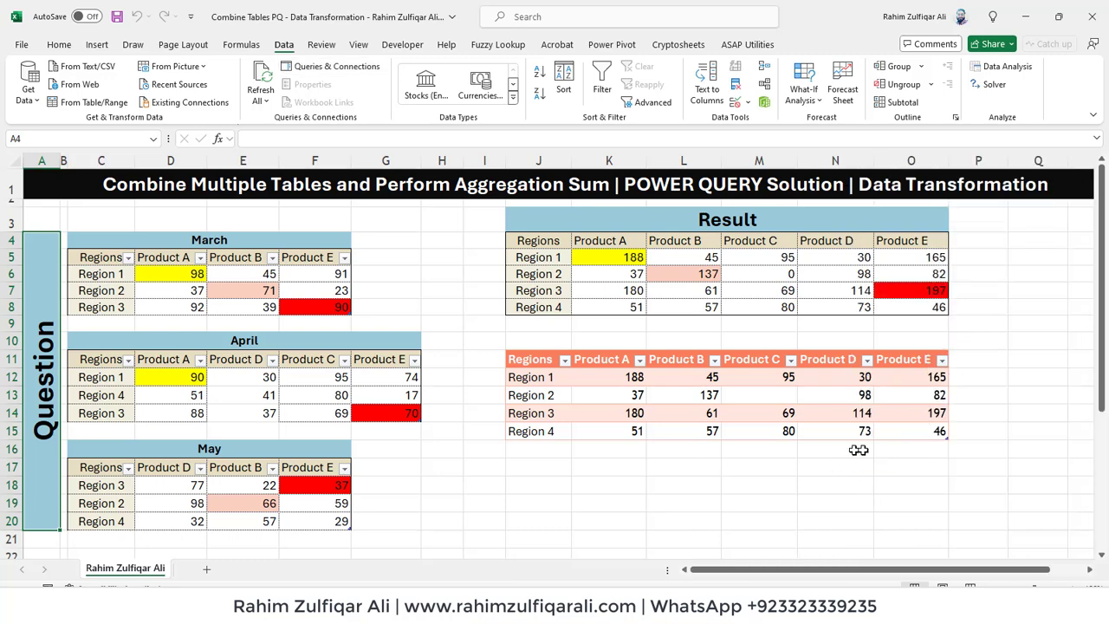
click(921, 414)
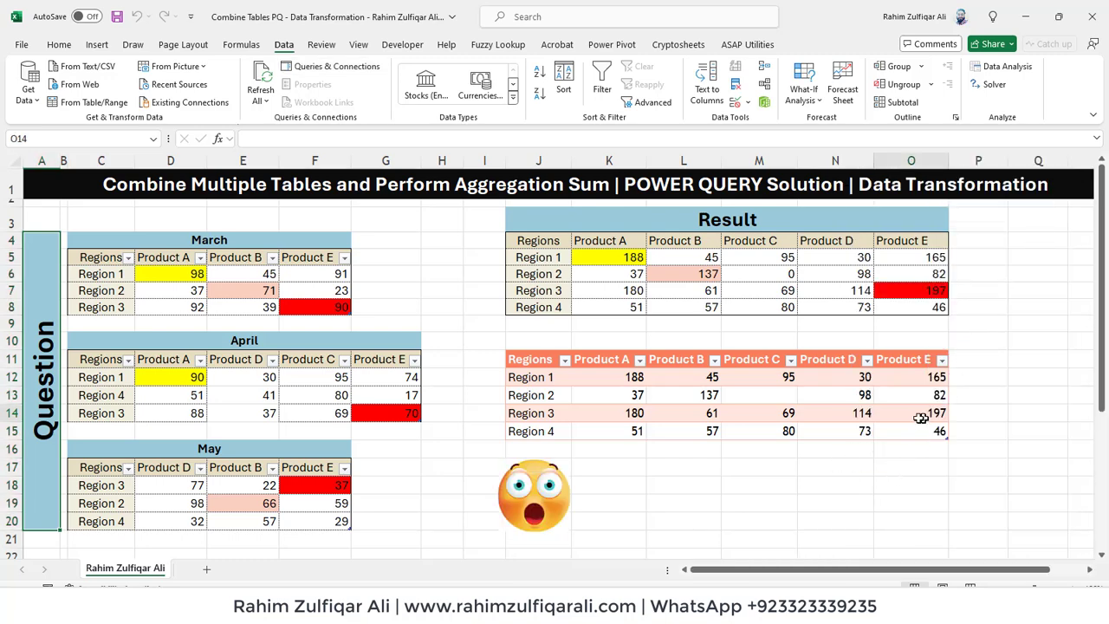
click(602, 416)
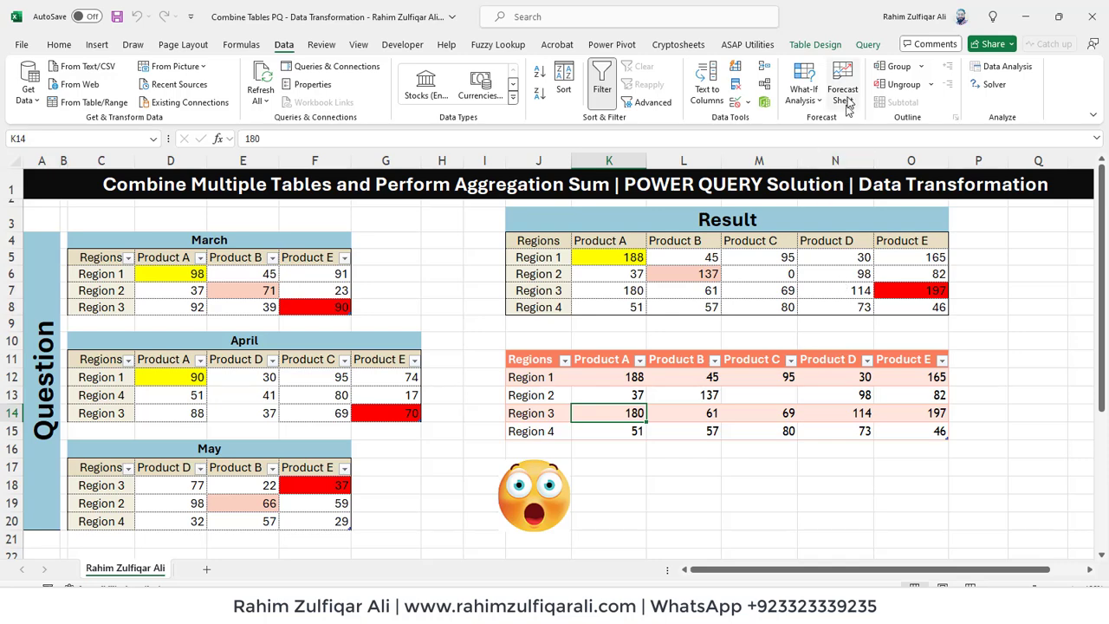
click(815, 44)
click(982, 97)
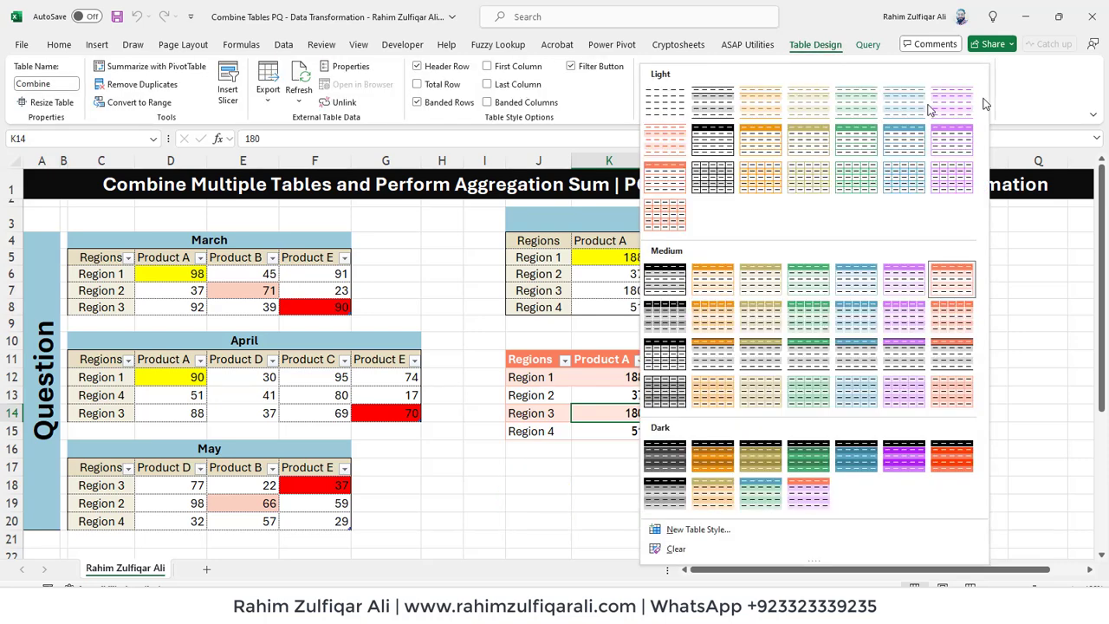
click(661, 111)
click(393, 414)
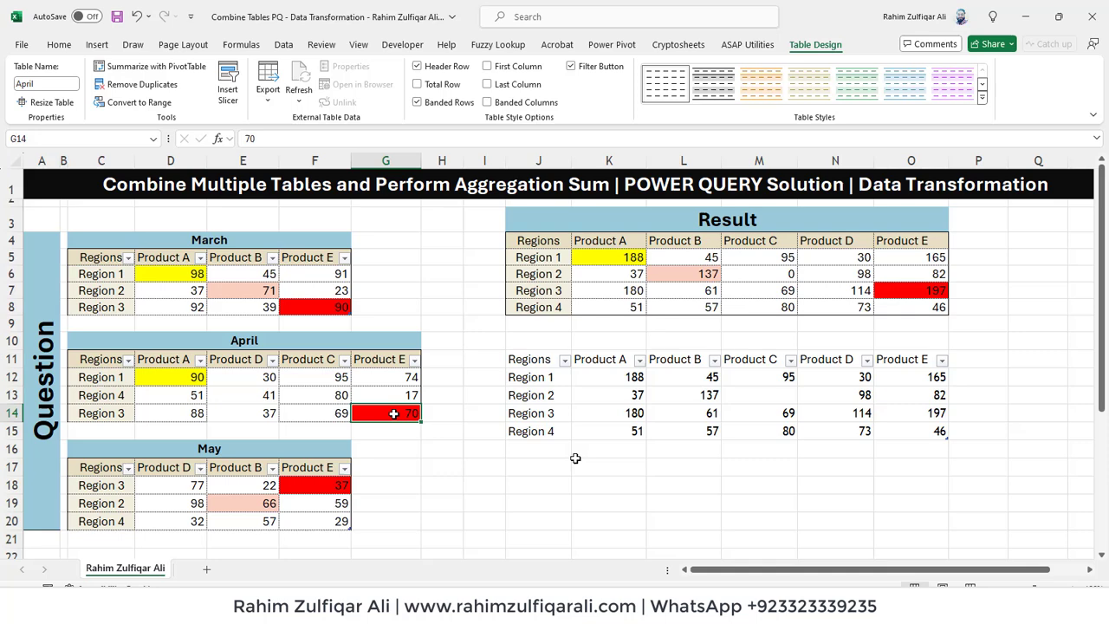
Step: Enter 700 in G14 and refresh the Combine table so Region 3 Product E totals 827
text(700)
key(Return)
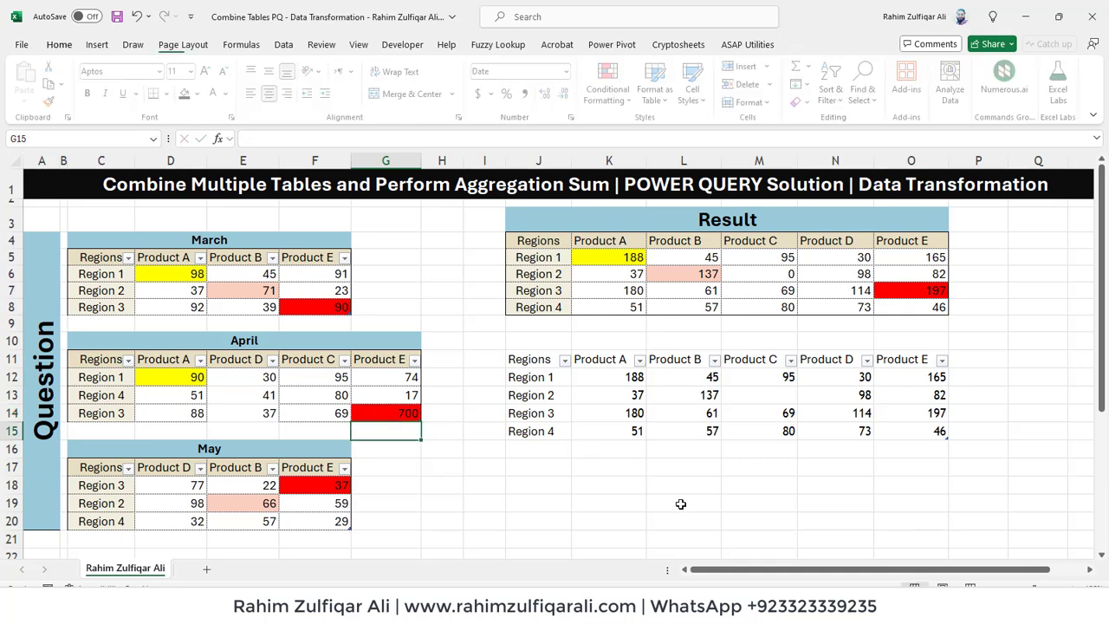
click(679, 422)
right_click(679, 422)
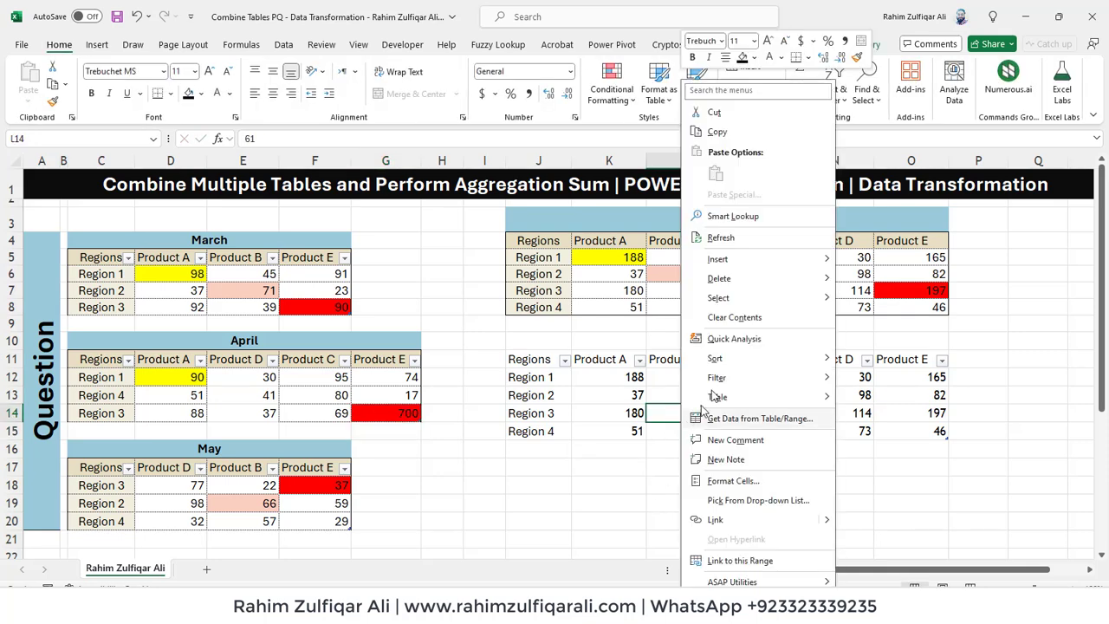
click(726, 246)
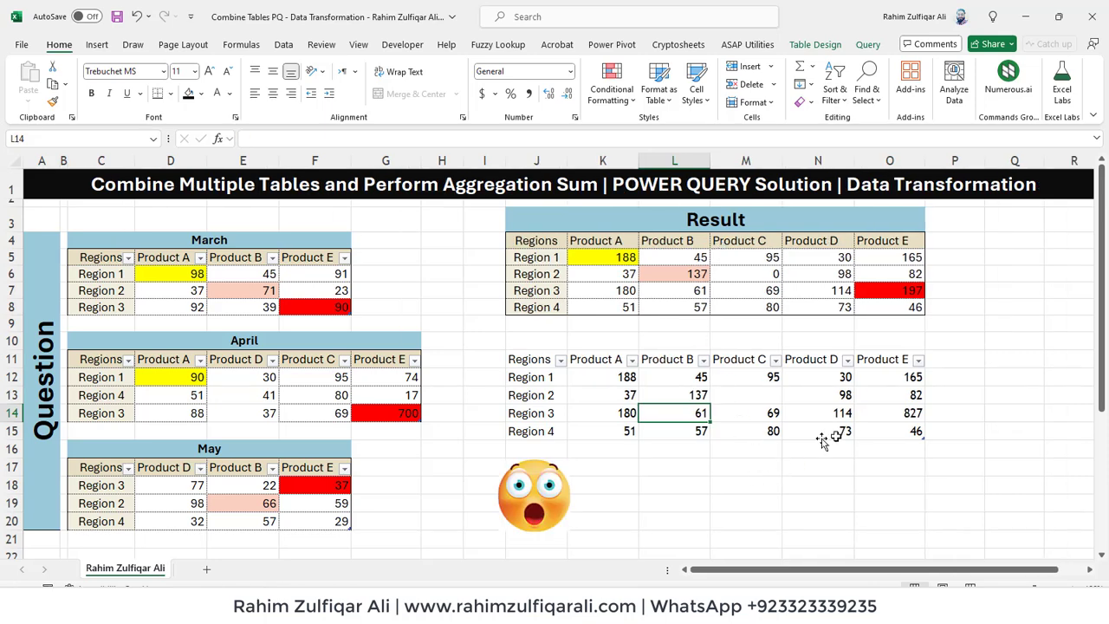
click(889, 416)
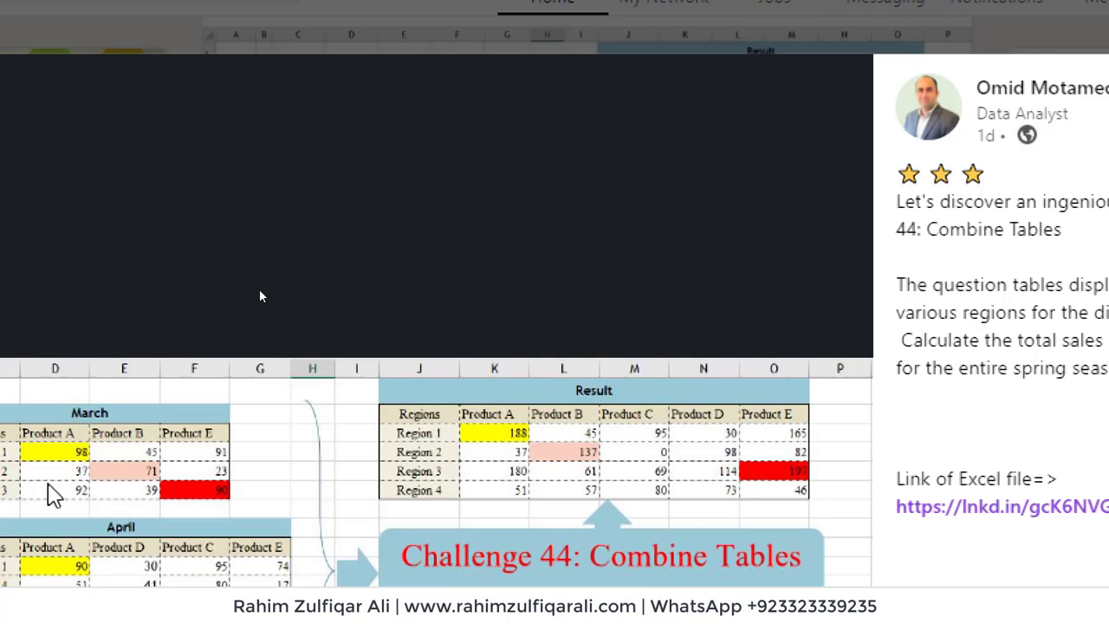
Step: Expand the full formulas in the top comment, the LET/LAMBDA comment and the PIVOTBY comment
scroll(770, 161, up, 2)
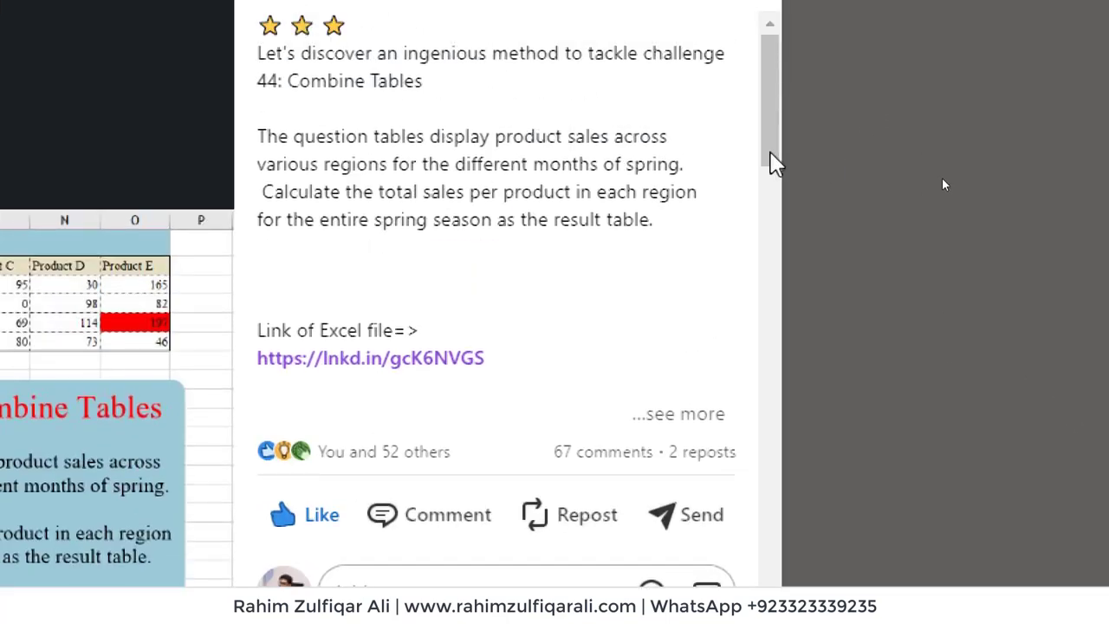
drag(774, 116, 774, 203)
click(678, 291)
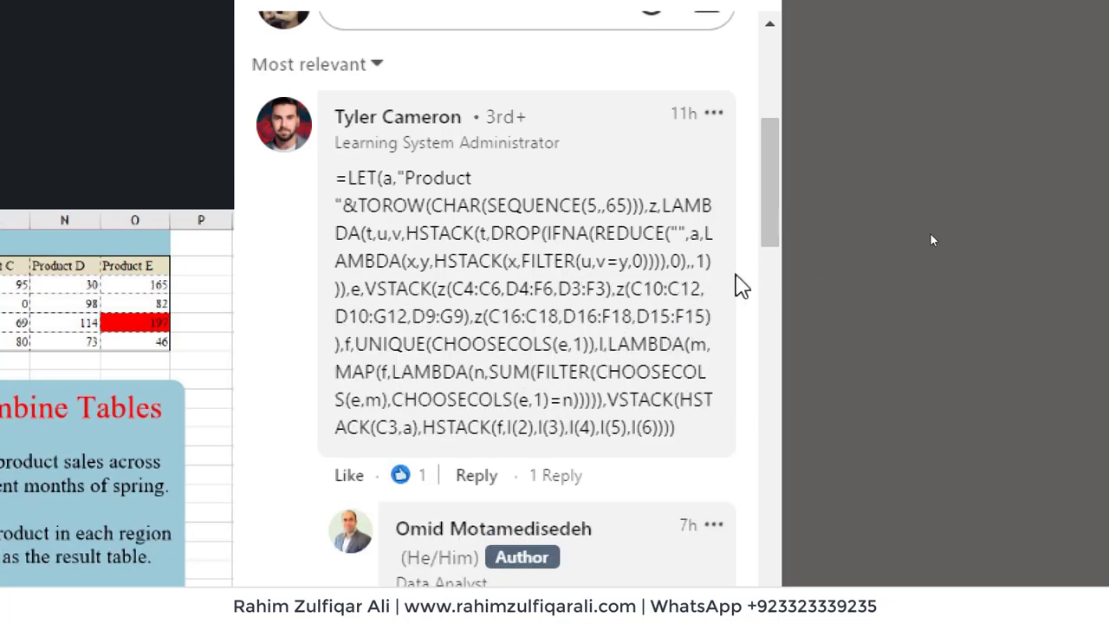
drag(767, 230, 774, 256)
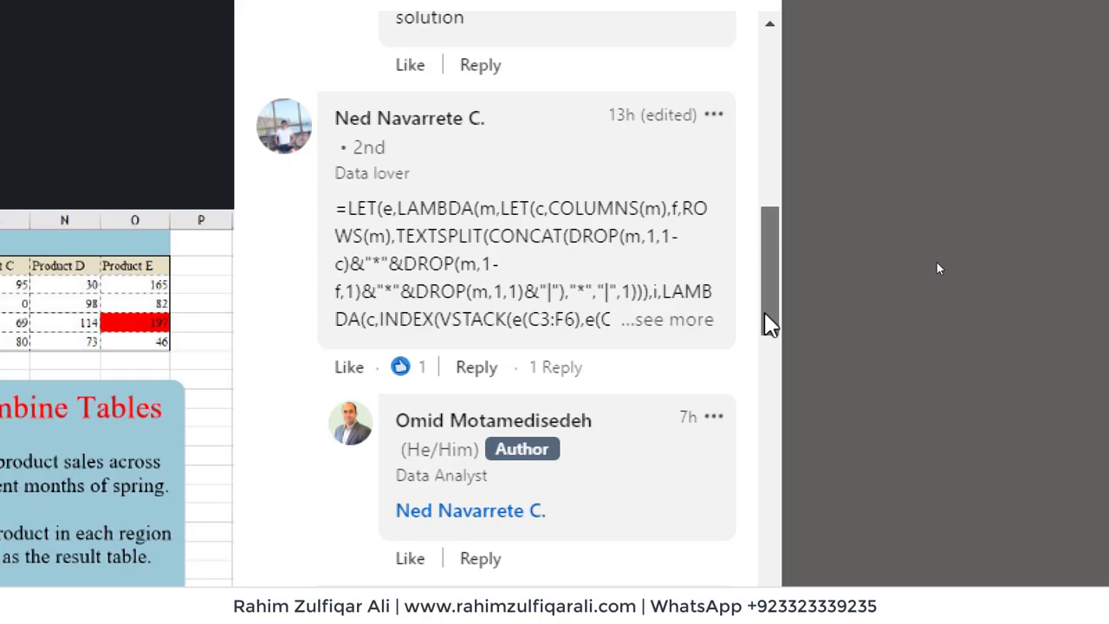
scroll(767, 324, down, 1)
click(677, 234)
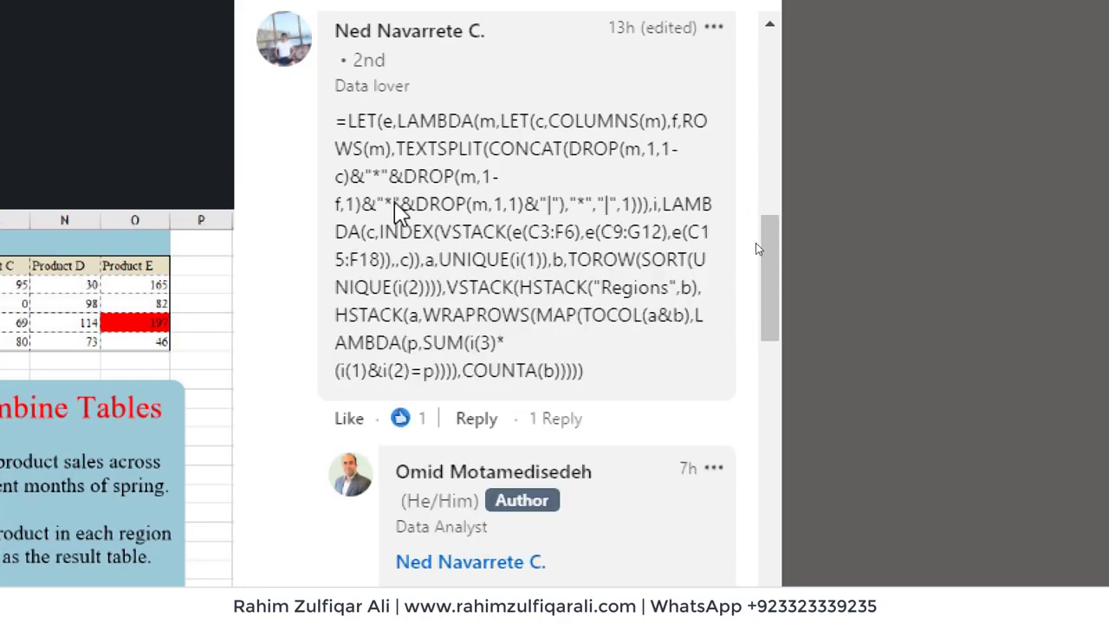
drag(770, 280, 757, 471)
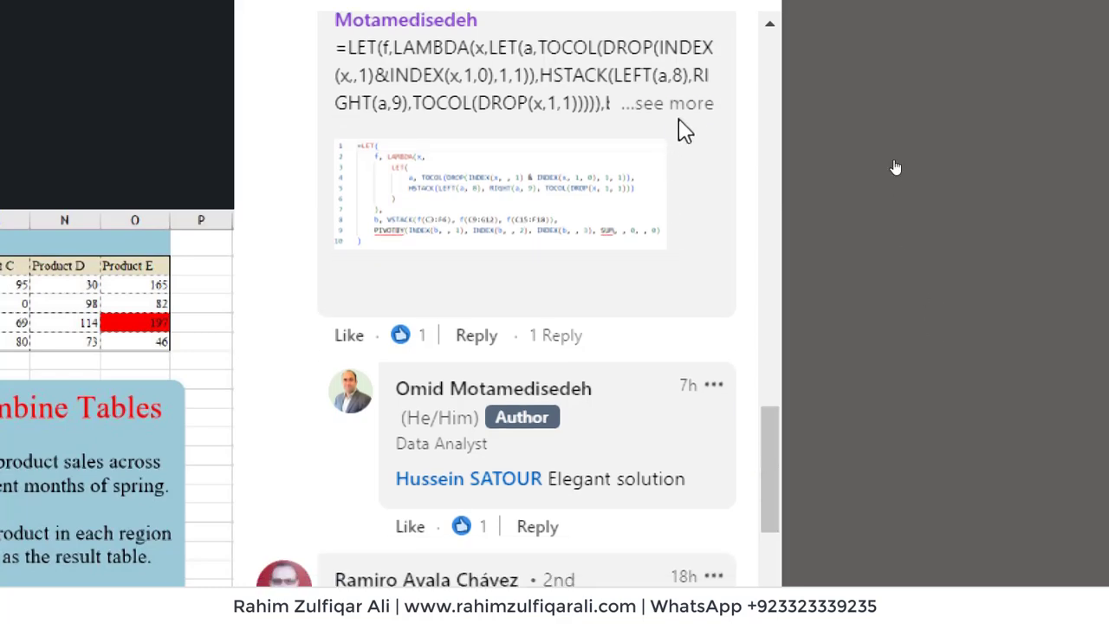
click(676, 110)
scroll(776, 446, up, 2)
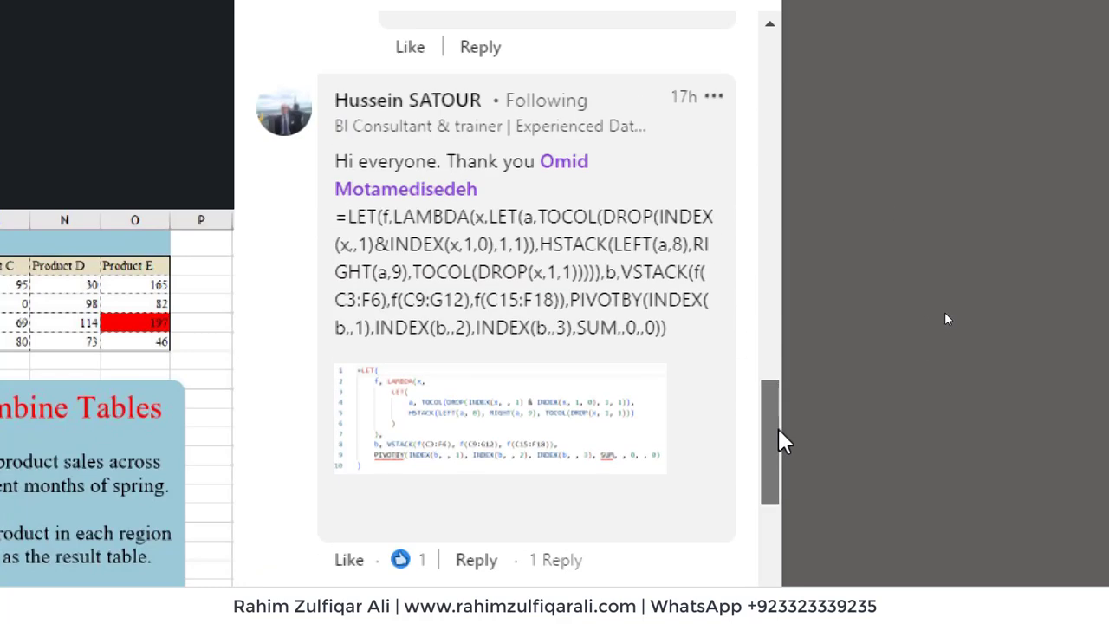
scroll(784, 442, up, 2)
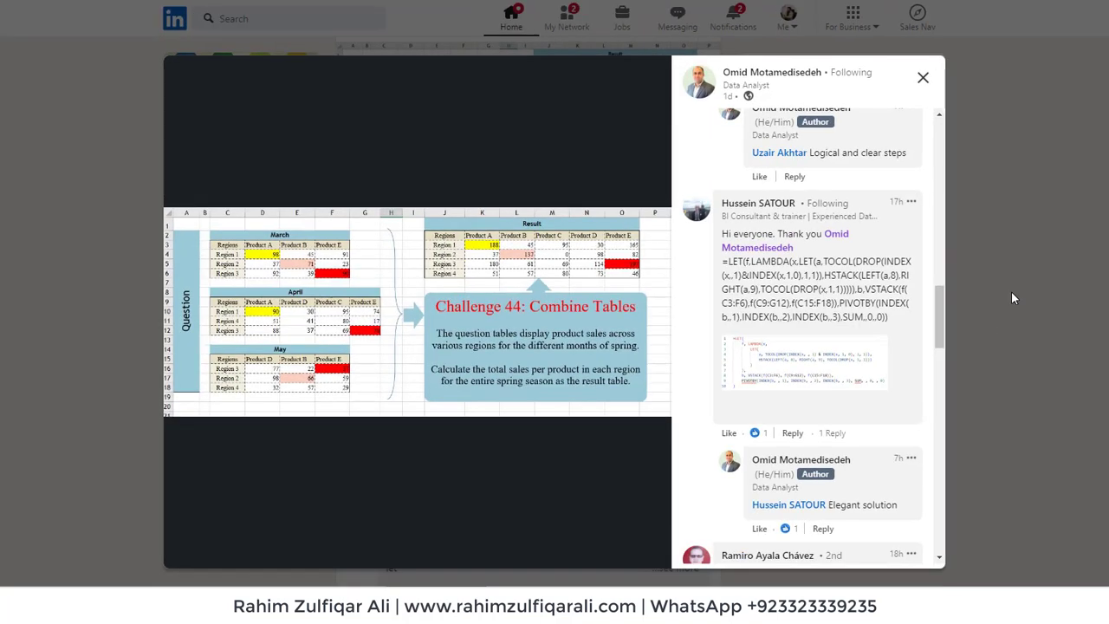
Step: Expand the second-formula, VSTACK and 'another way' comments further down the thread
drag(937, 305, 937, 395)
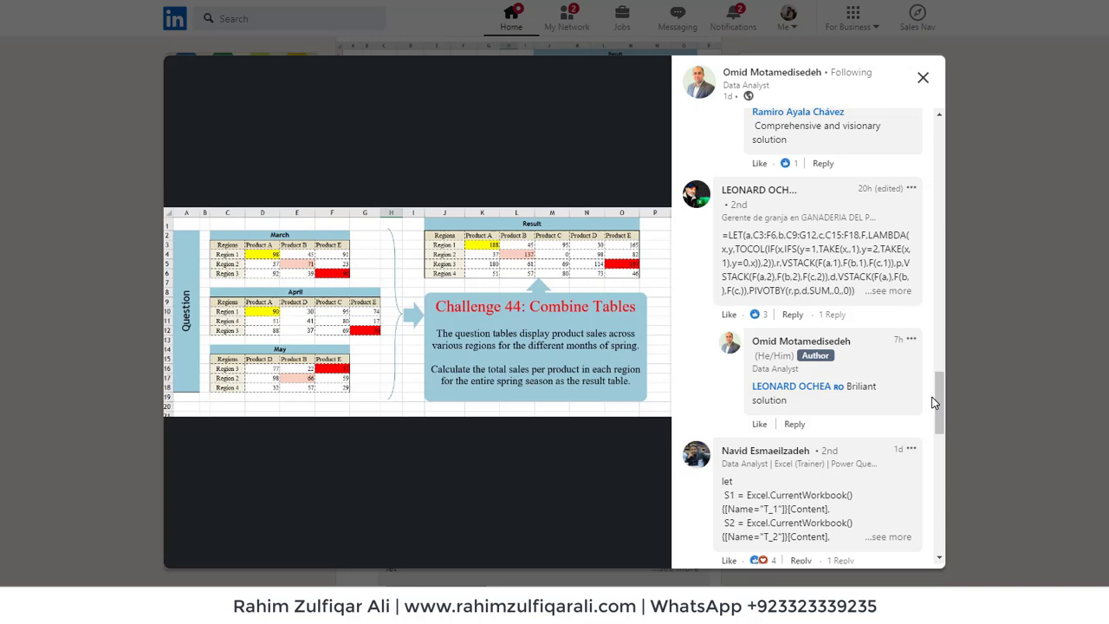
click(895, 292)
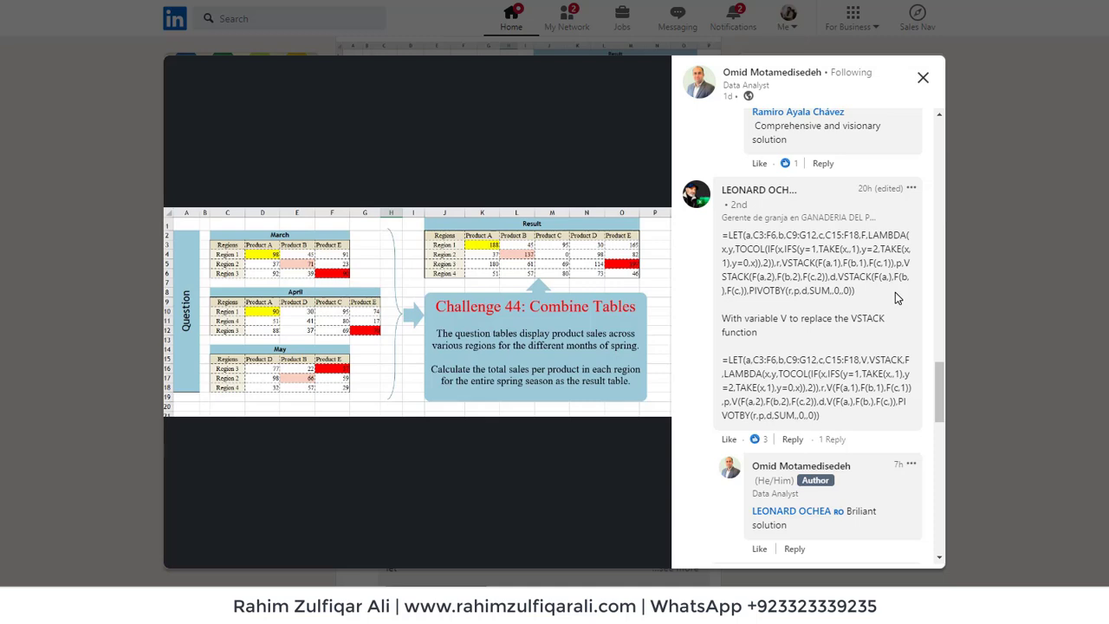
drag(939, 395, 940, 503)
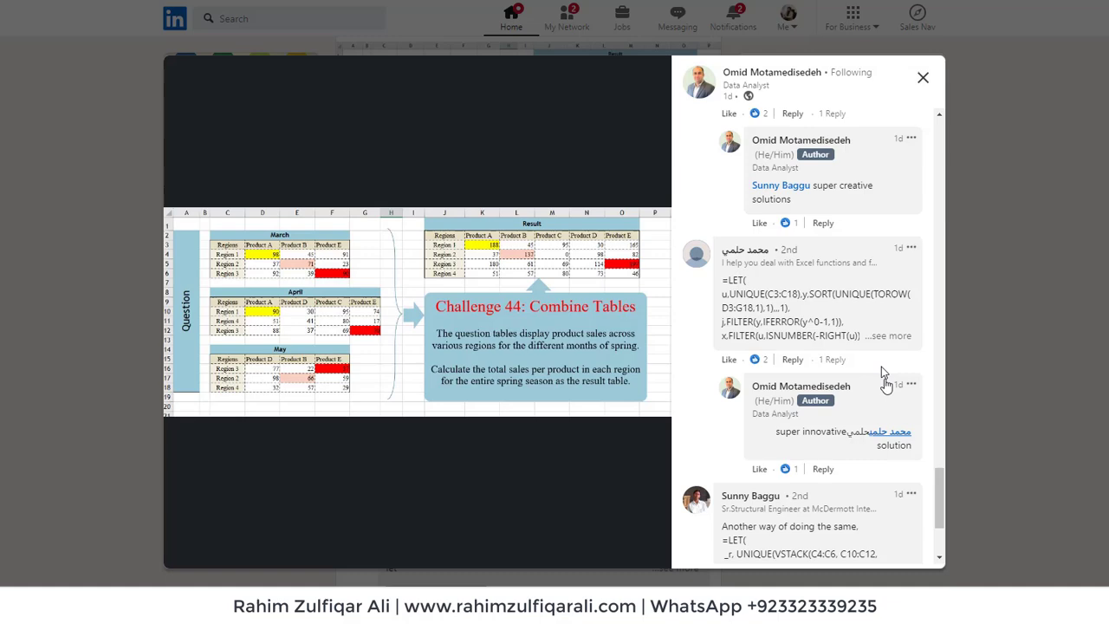
click(883, 336)
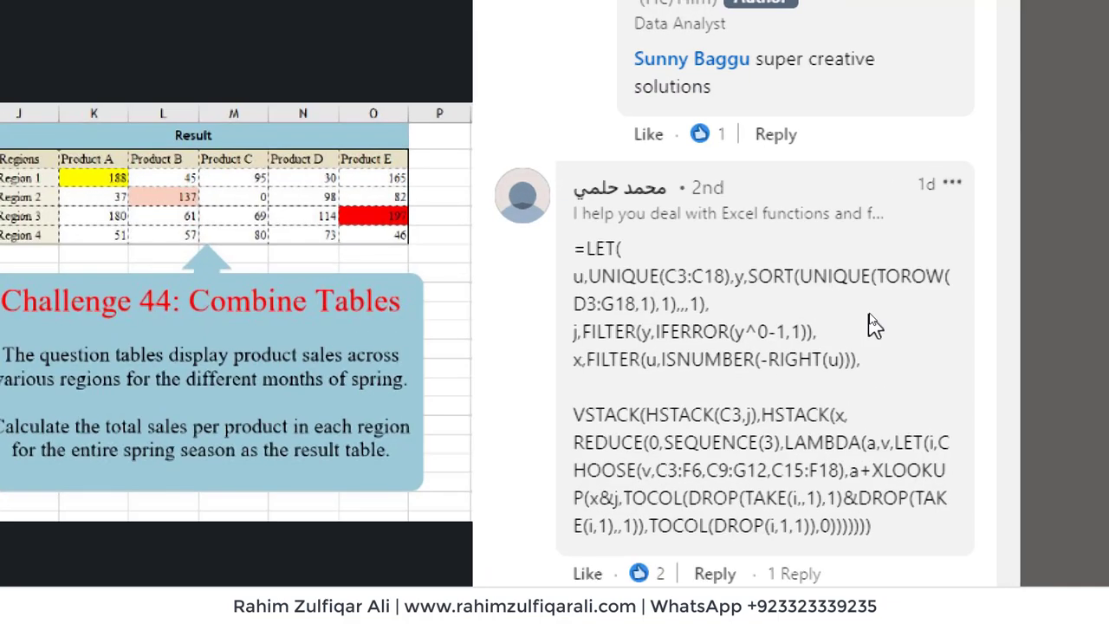
scroll(874, 324, down, 3)
scroll(873, 324, up, 3)
scroll(870, 317, down, 5)
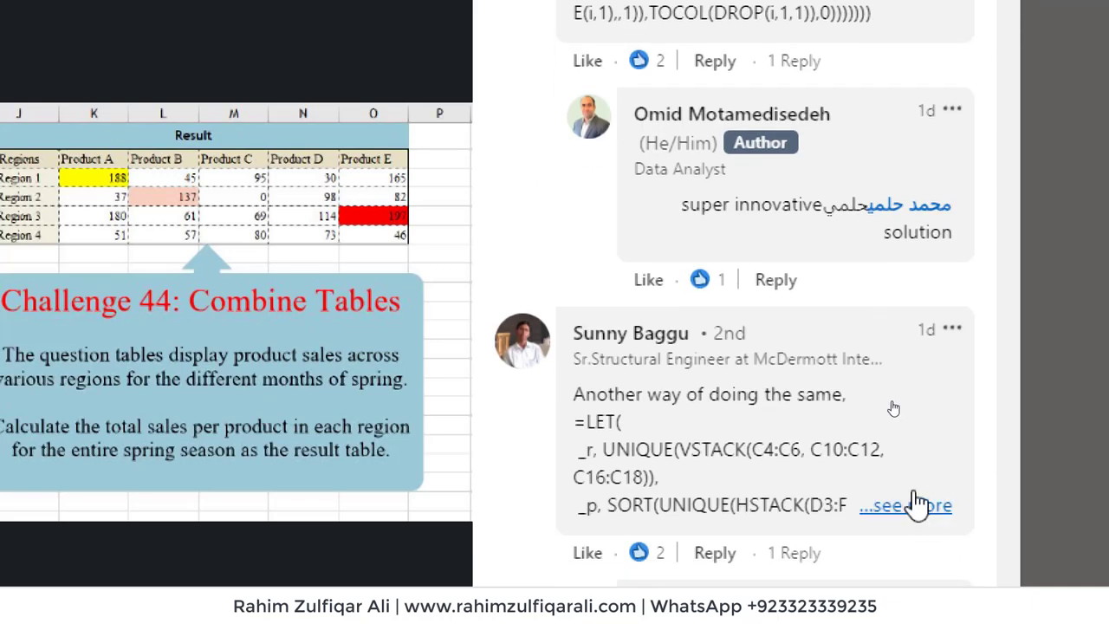
click(916, 504)
scroll(858, 355, down, 3)
scroll(857, 357, up, 5)
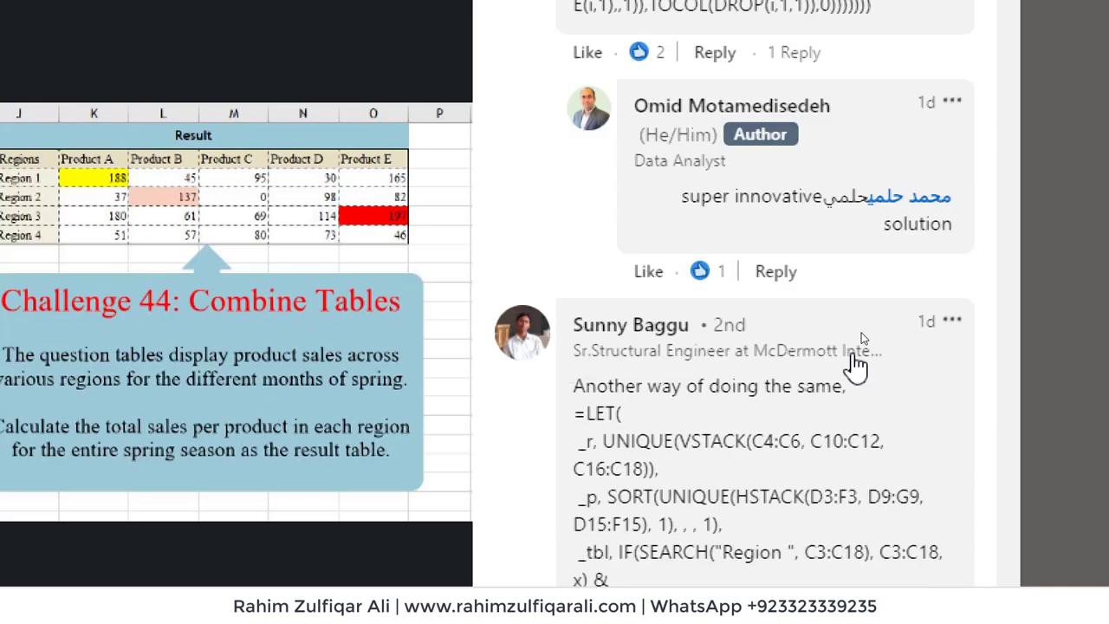